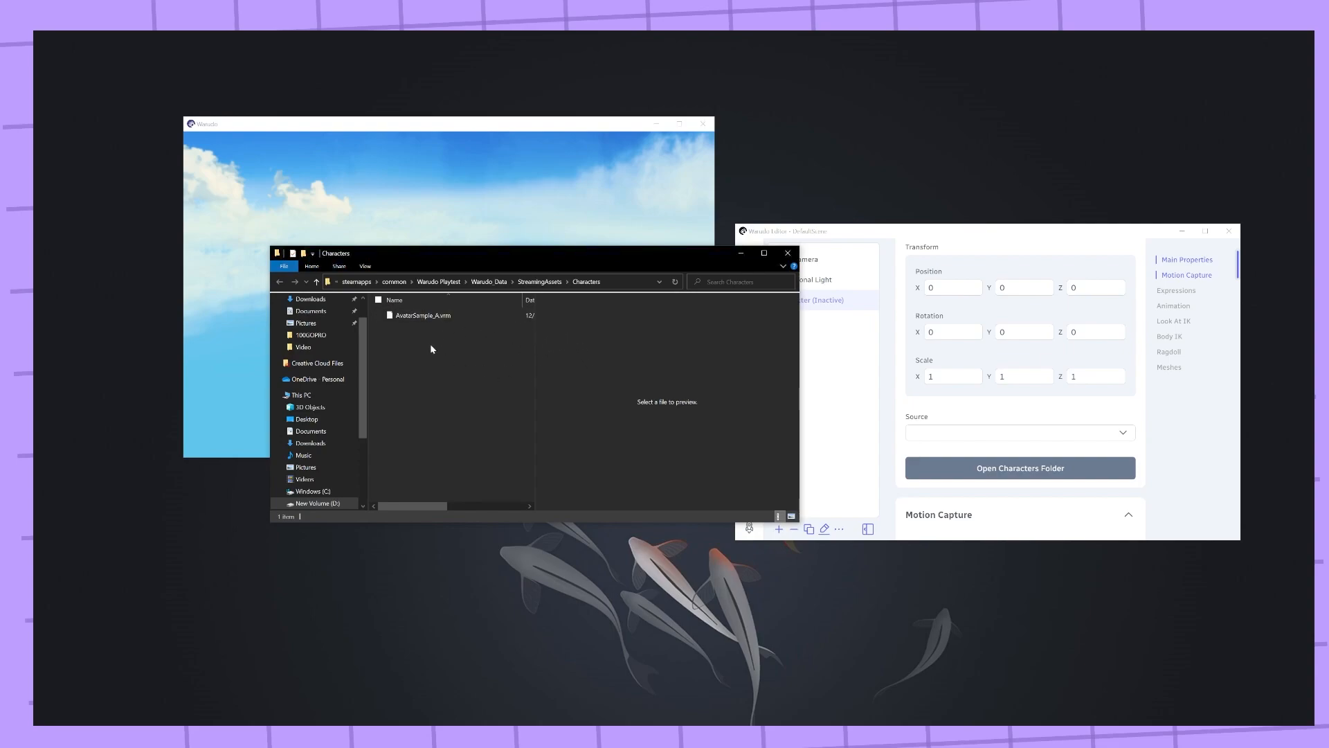
Close the Characters folder window and set the character's source to AvatarSample_A.vrm
{"action": "left_click", "coordinate": [788, 253]}
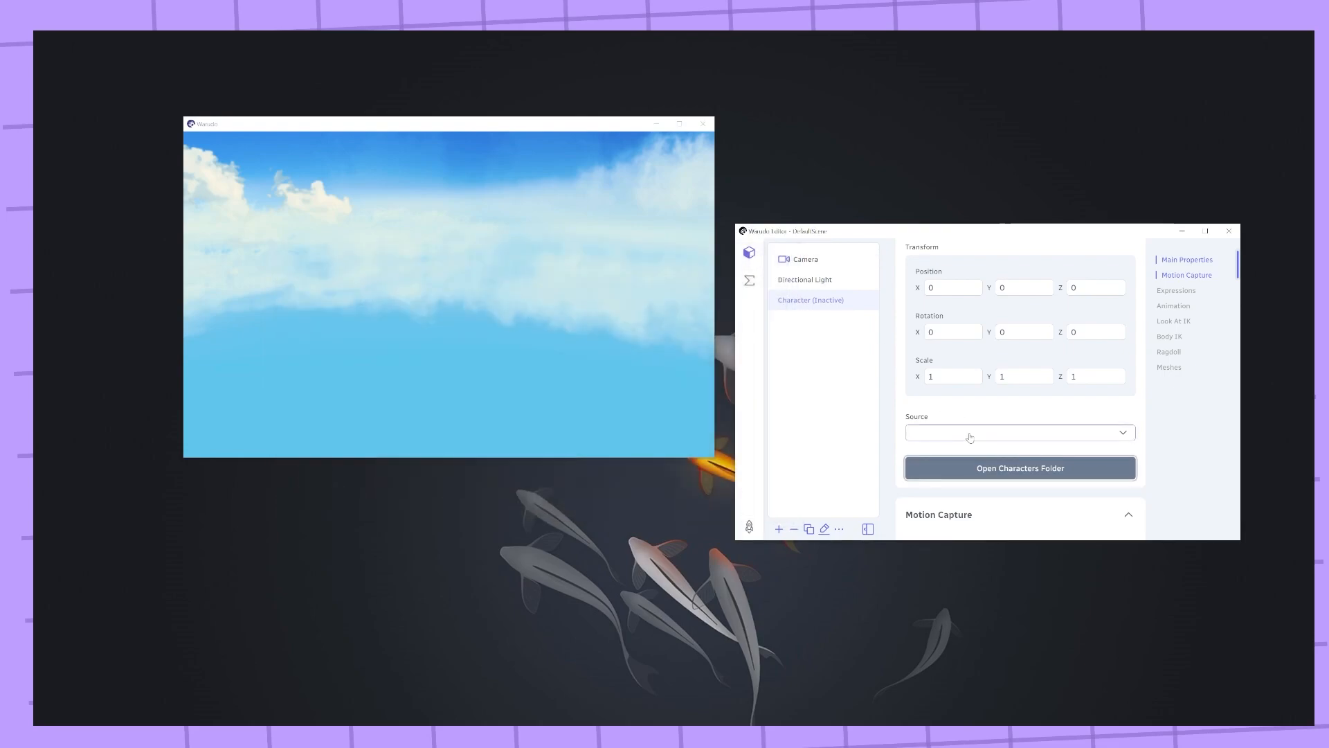
{"action": "left_click", "coordinate": [970, 433]}
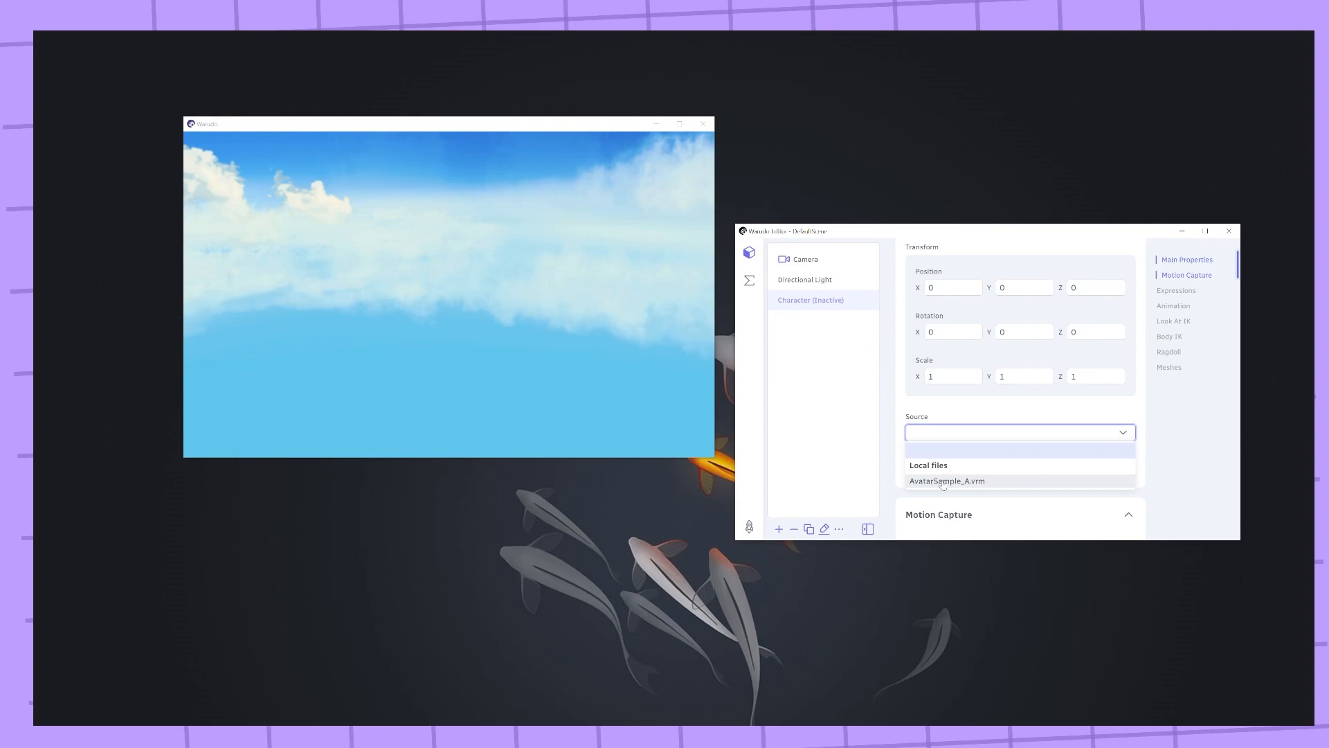
{"action": "left_click", "coordinate": [953, 482]}
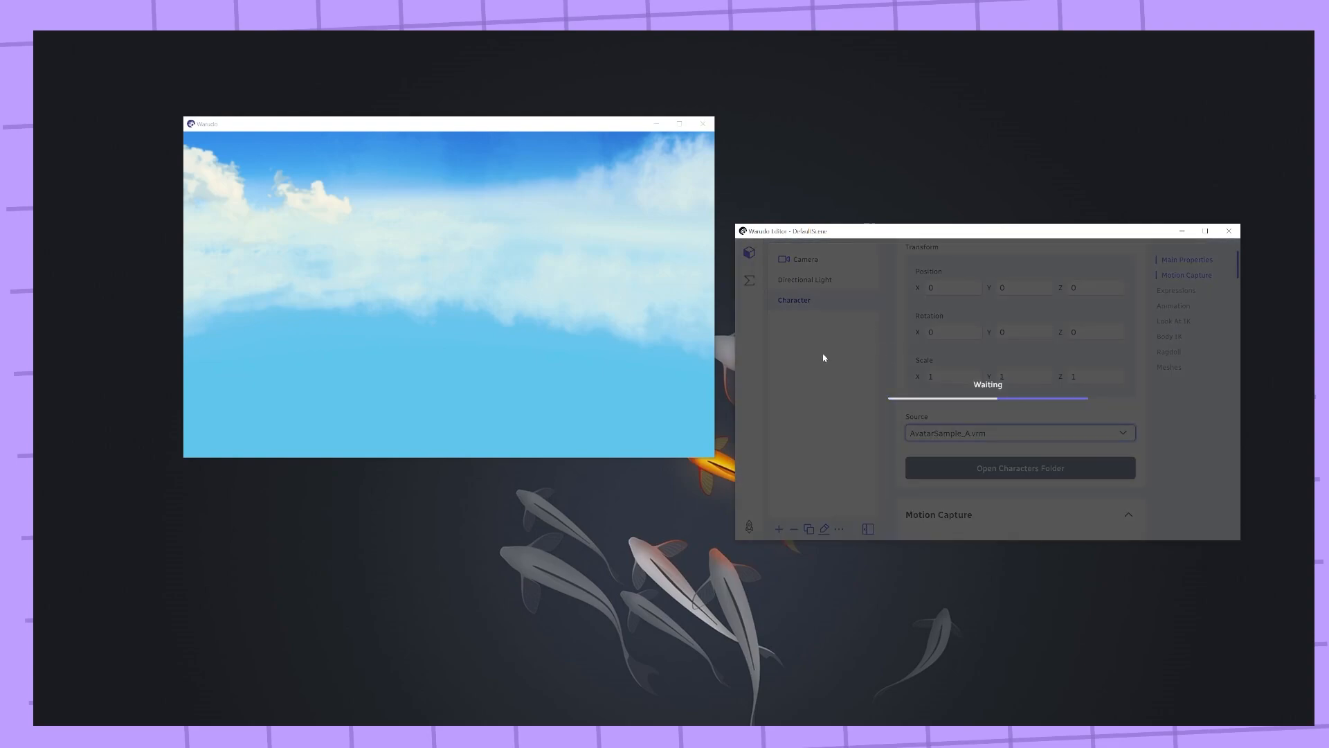
Start the motion capture setup for the character and choose the OpenSeeFace (Beta) face tracking template
{"action": "mouse_move", "coordinate": [401, 265]}
{"action": "left_mouse_down"}
{"action": "mouse_move", "coordinate": [363, 277]}
{"action": "mouse_move", "coordinate": [410, 260]}
{"action": "mouse_move", "coordinate": [358, 250]}
{"action": "mouse_move", "coordinate": [433, 275]}
{"action": "mouse_move", "coordinate": [374, 254]}
{"action": "mouse_move", "coordinate": [393, 264]}
{"action": "left_mouse_up"}
{"action": "scroll", "coordinate": [904, 359], "scroll_direction": "up", "scroll_amount": 2}
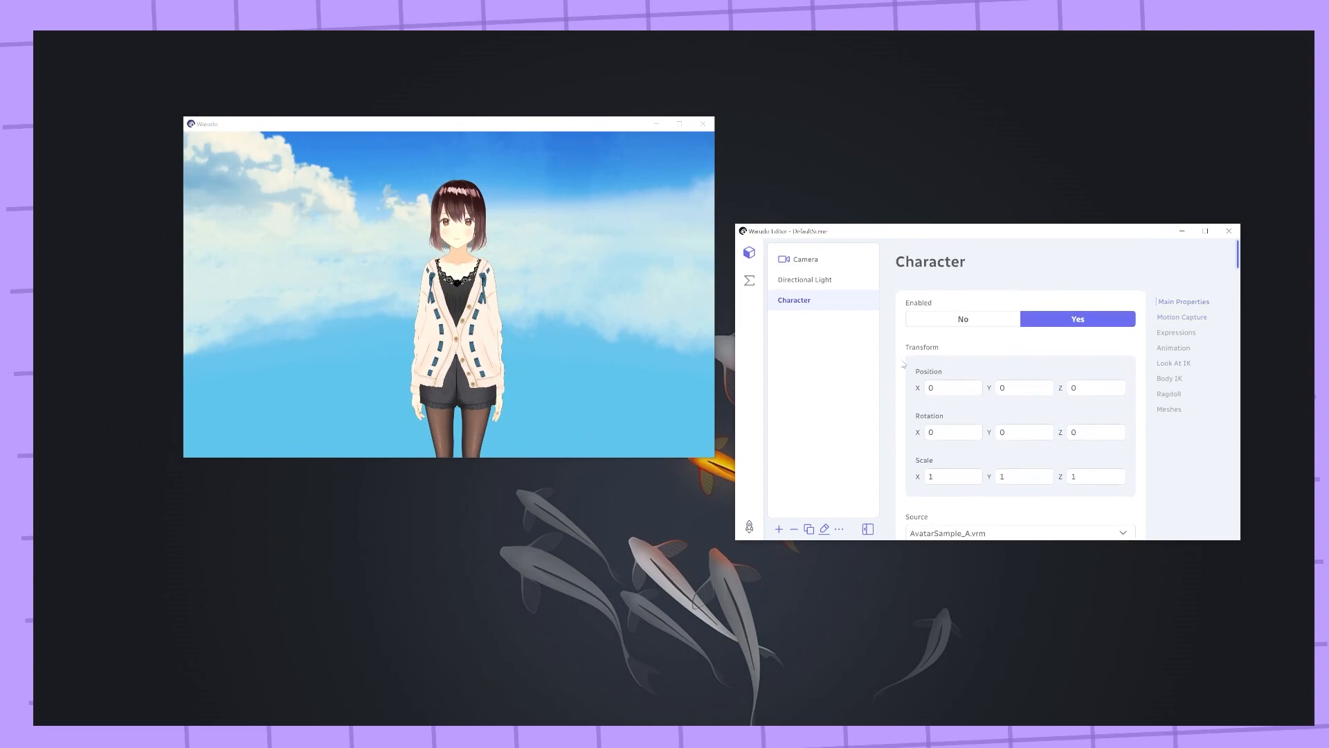
{"action": "scroll", "coordinate": [900, 357], "scroll_direction": "down", "scroll_amount": 5}
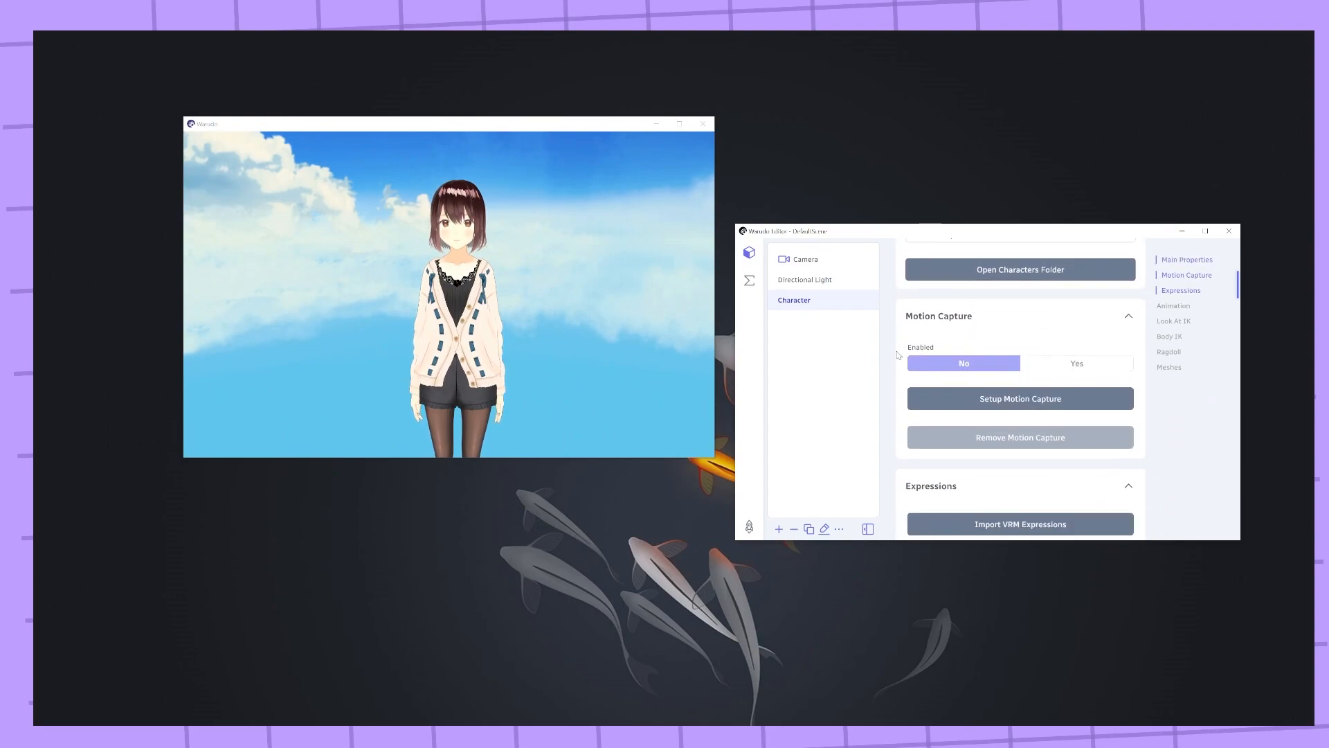
{"action": "scroll", "coordinate": [898, 356], "scroll_direction": "down", "scroll_amount": 1}
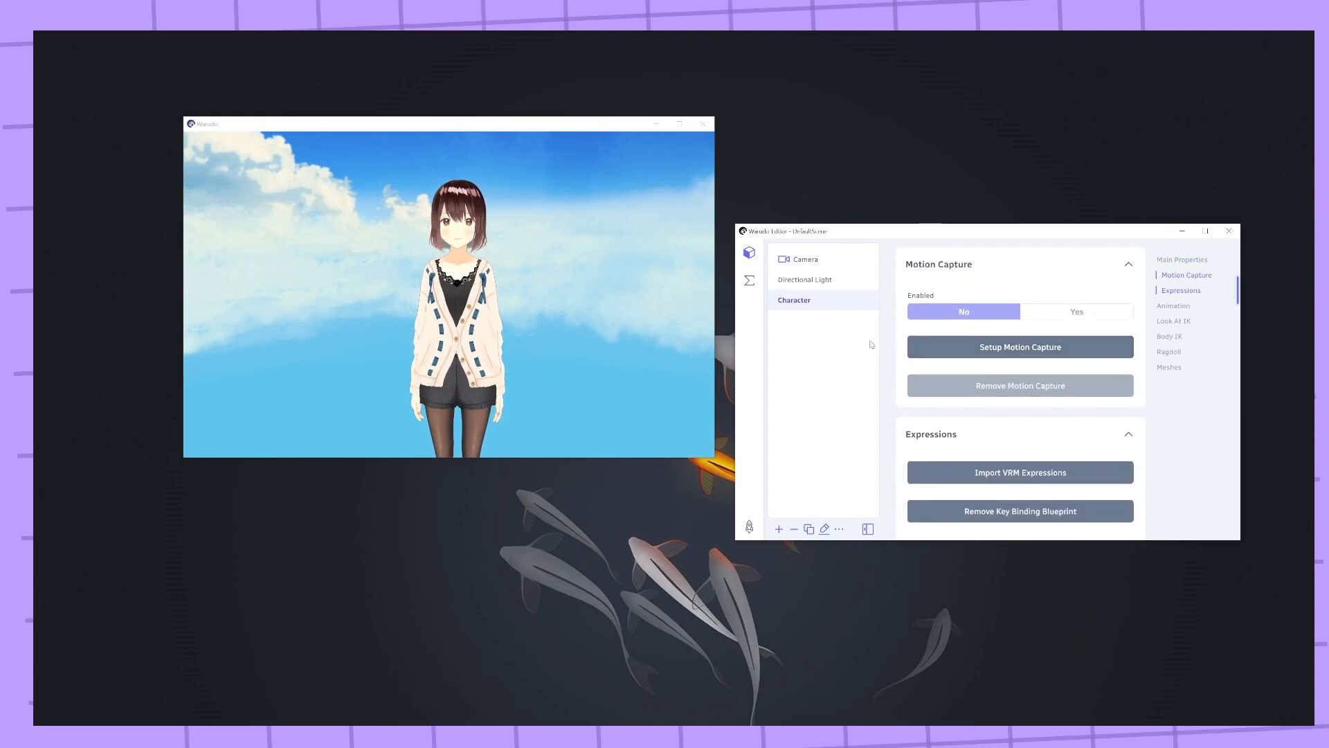
{"action": "left_click", "coordinate": [928, 347]}
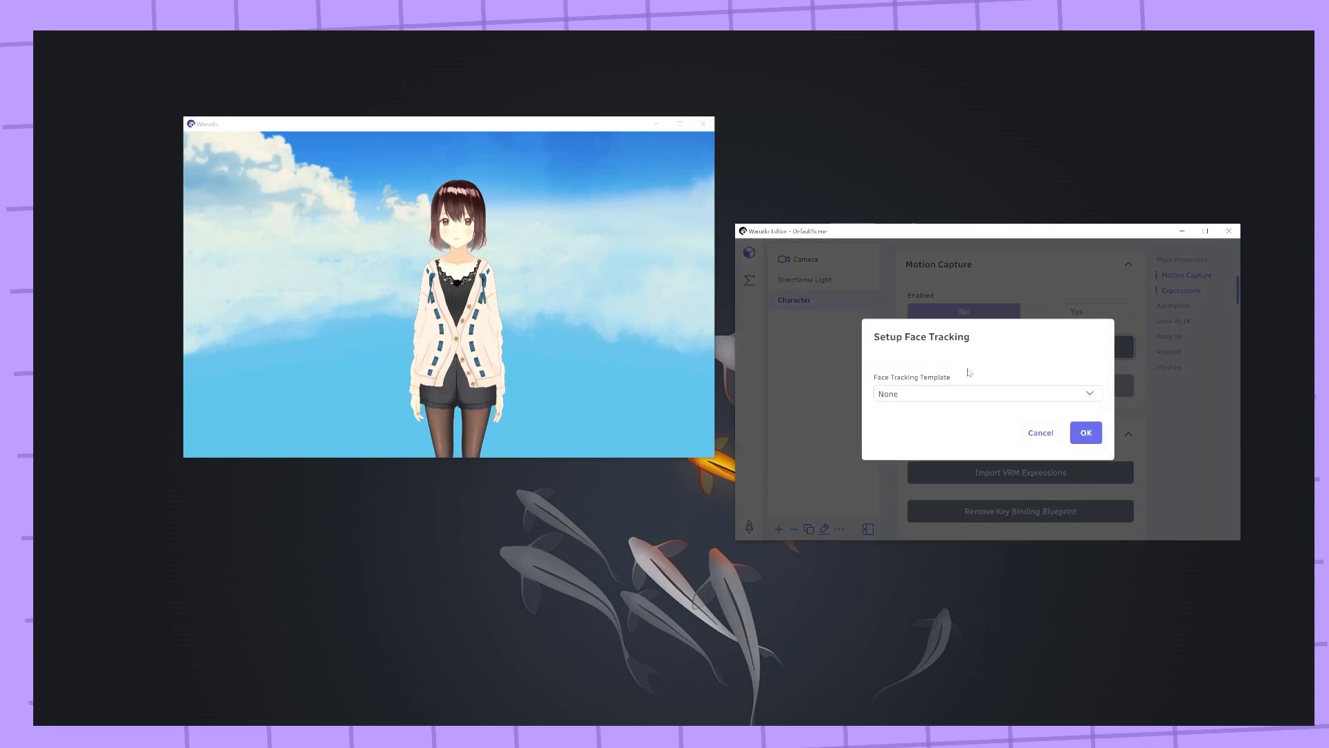
{"action": "left_click", "coordinate": [973, 392]}
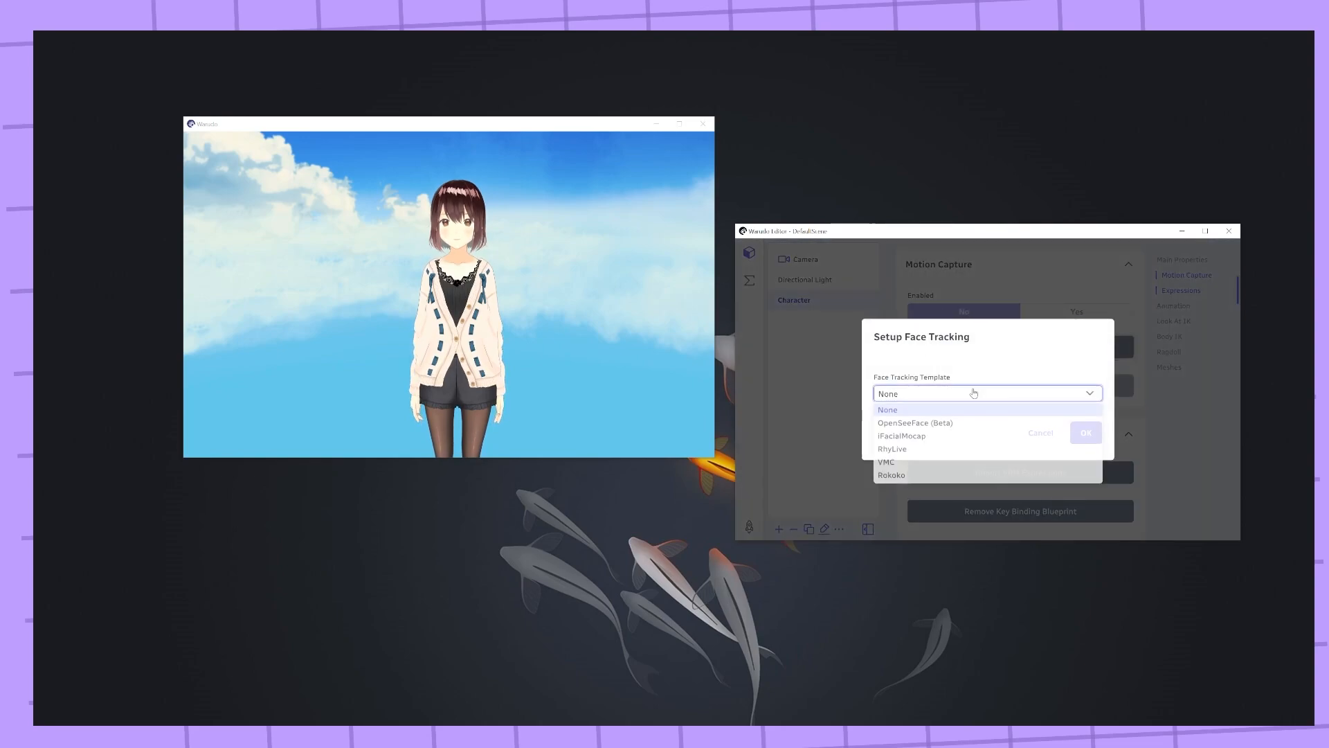
{"action": "left_click", "coordinate": [928, 424]}
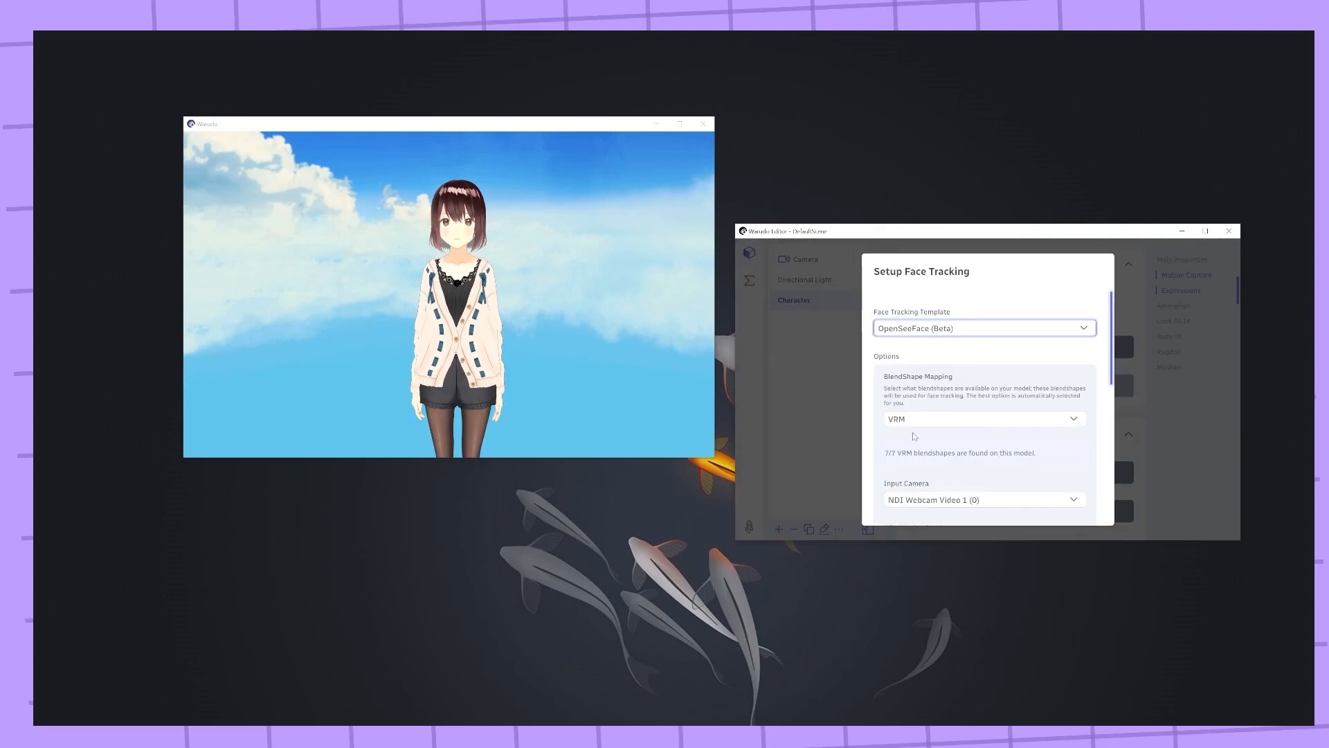
Set the blendshape mapping to ARKit and the input camera to USB Video Device (5), then confirm face tracking
{"action": "left_click", "coordinate": [938, 420]}
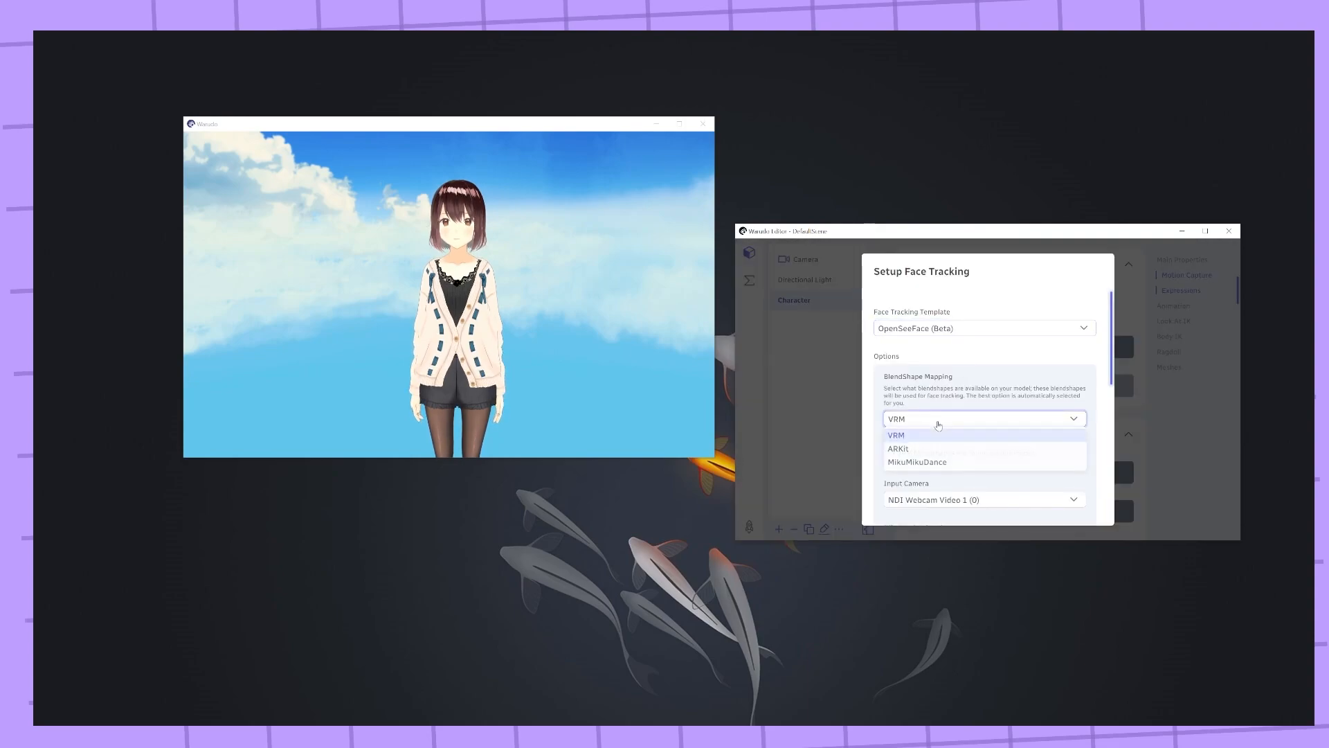
{"action": "left_click", "coordinate": [906, 449]}
{"action": "scroll", "coordinate": [965, 454], "scroll_direction": "down", "scroll_amount": 2}
{"action": "left_click", "coordinate": [976, 407]}
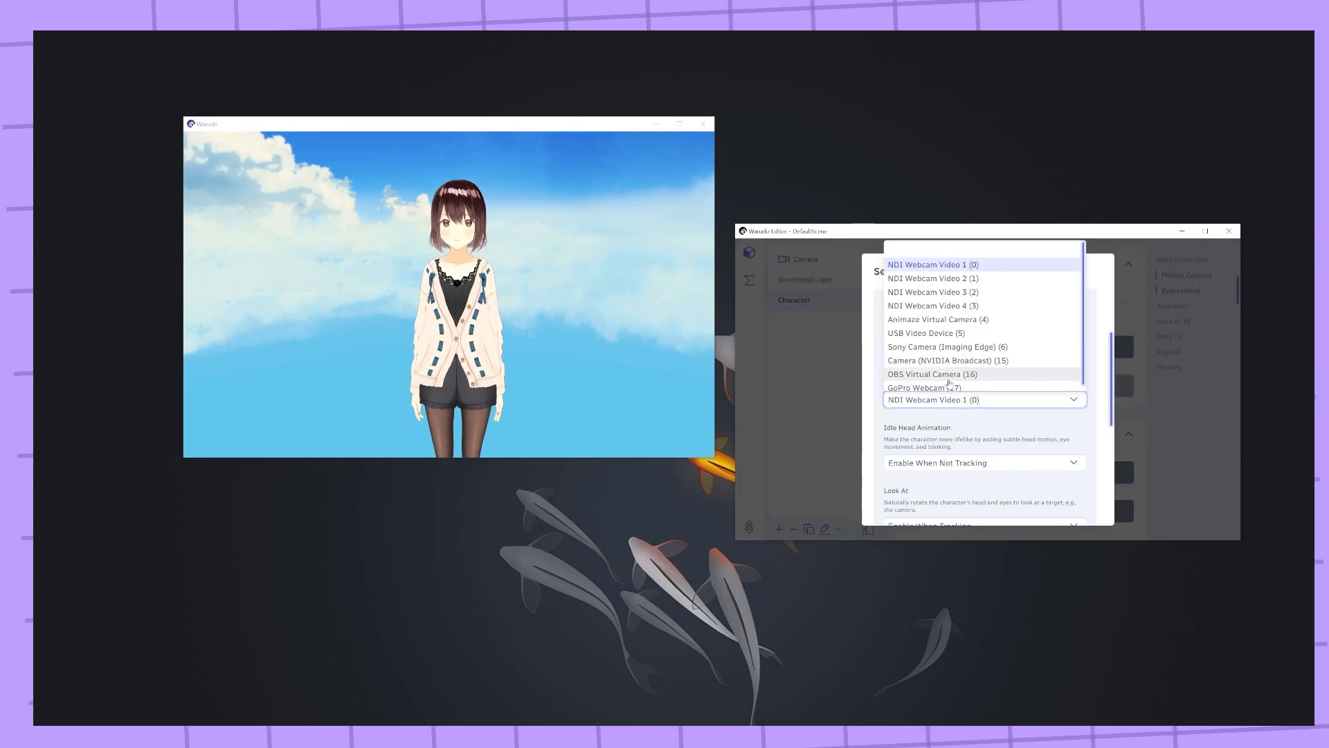
{"action": "left_click", "coordinate": [926, 333]}
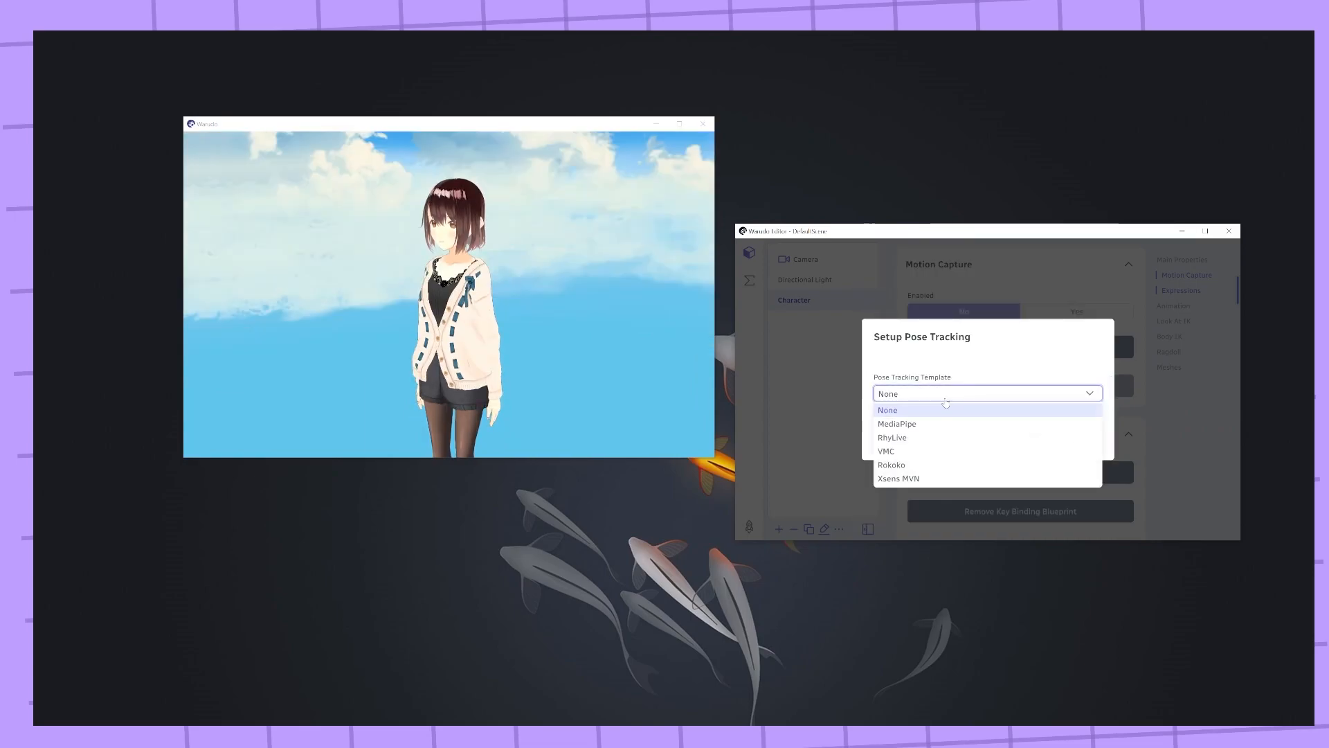
{"action": "left_click", "coordinate": [943, 424]}
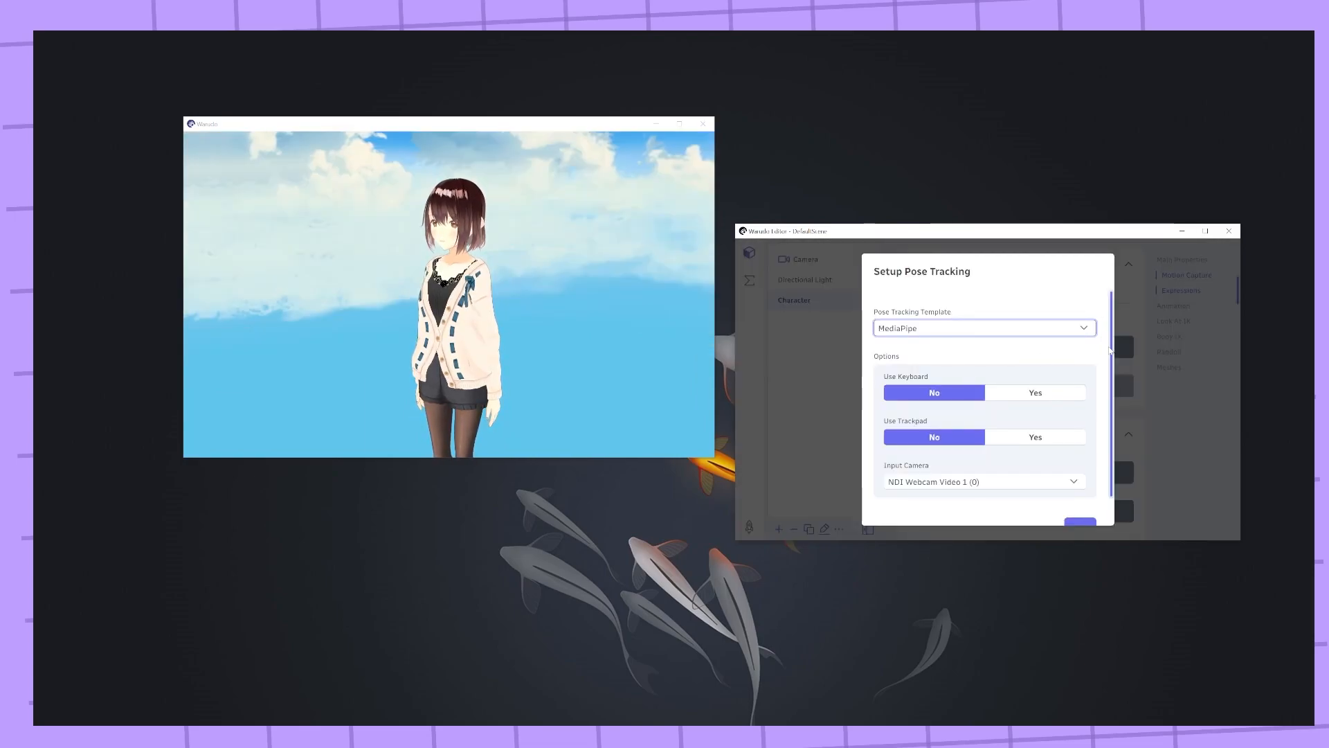
Choose the input camera for the MediaPipe pose tracking template and confirm the pose tracking setup
{"action": "left_click_drag", "start_coordinate": [1110, 351], "coordinate": [1112, 381]}
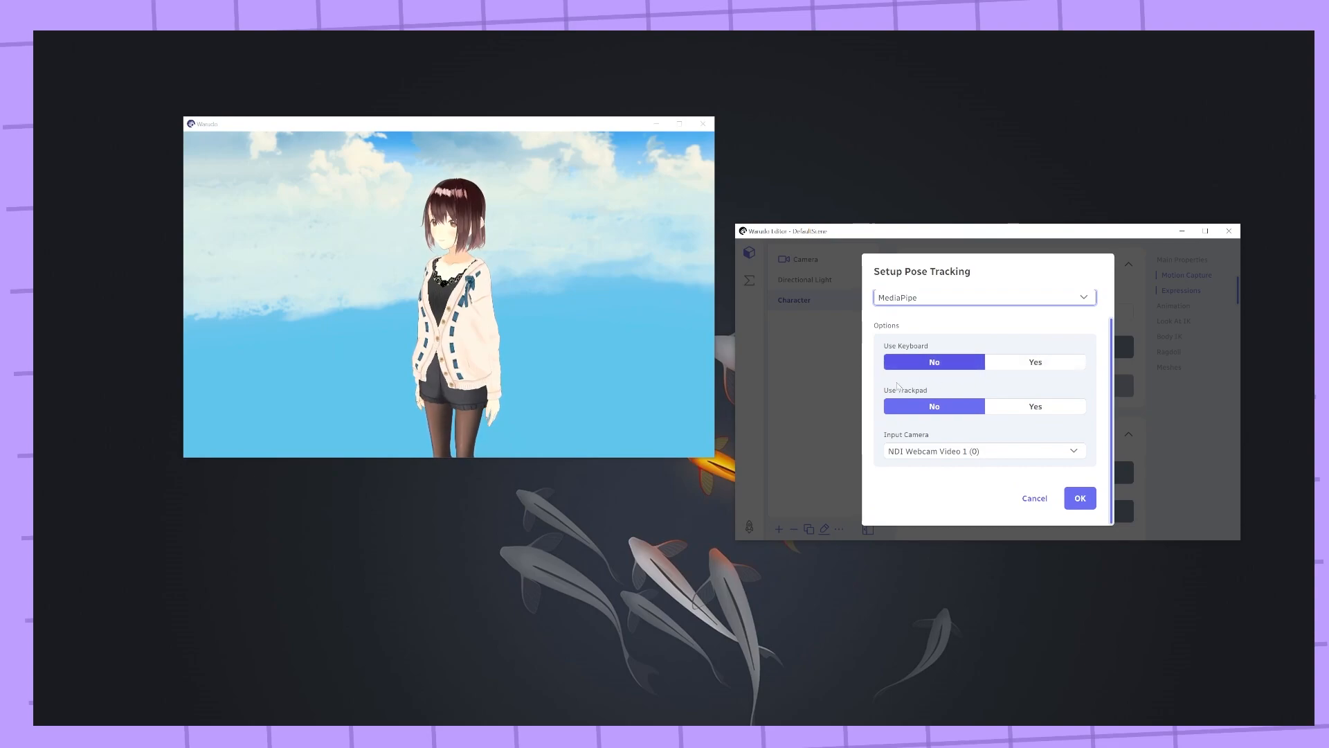
{"action": "left_click", "coordinate": [952, 451]}
{"action": "left_click", "coordinate": [947, 385]}
{"action": "left_click", "coordinate": [1079, 498]}
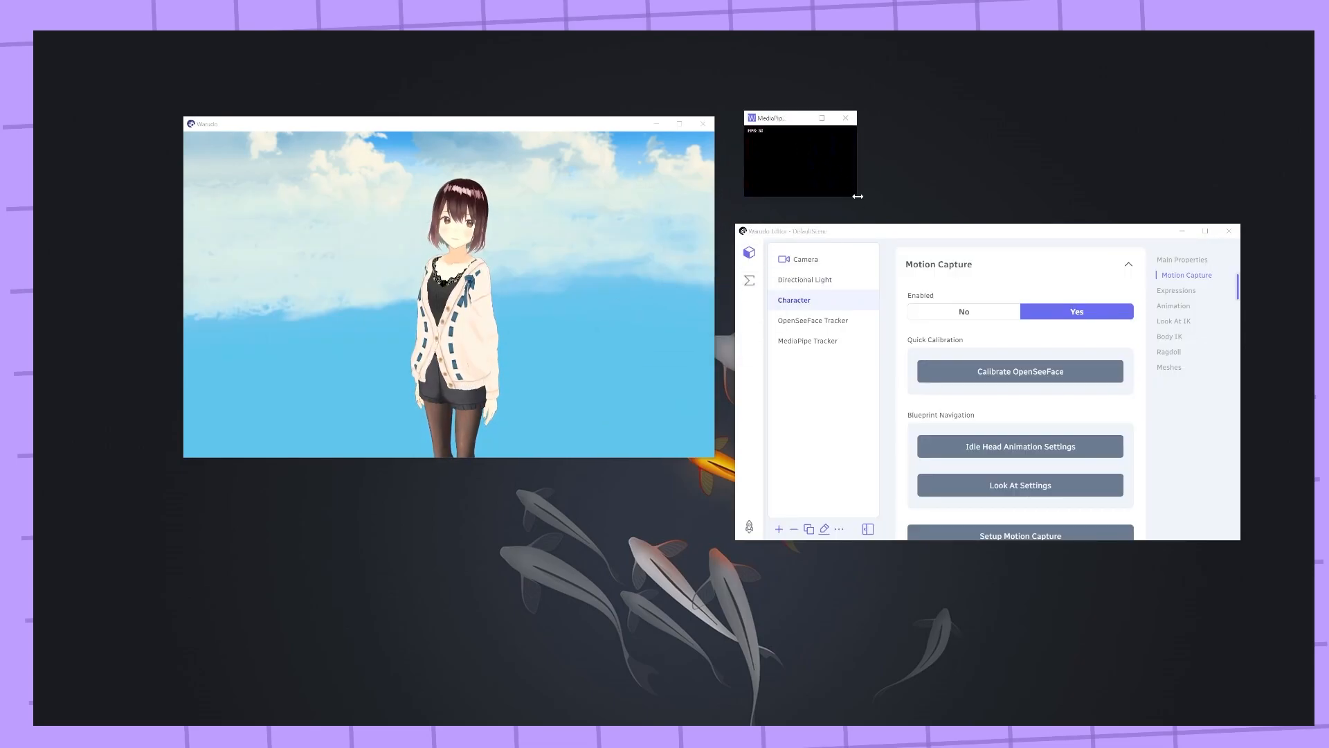
Enlarge the MediaPipe Tracker window and move it below the viewer window
{"action": "left_click_drag", "start_coordinate": [852, 199], "coordinate": [1057, 338]}
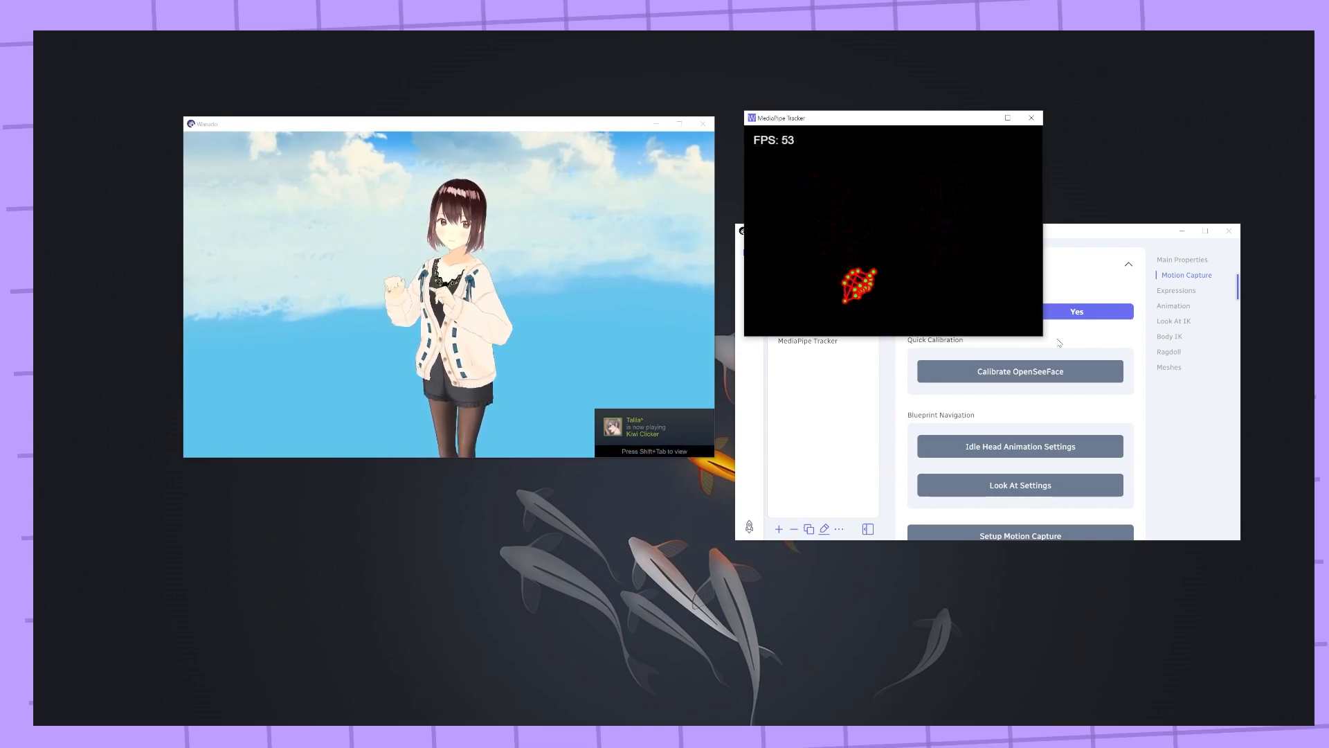
{"action": "left_click_drag", "start_coordinate": [891, 129], "coordinate": [554, 501]}
Import the VRM expressions for the character and dismiss the success message
{"action": "scroll", "coordinate": [893, 403], "scroll_direction": "down", "scroll_amount": 3}
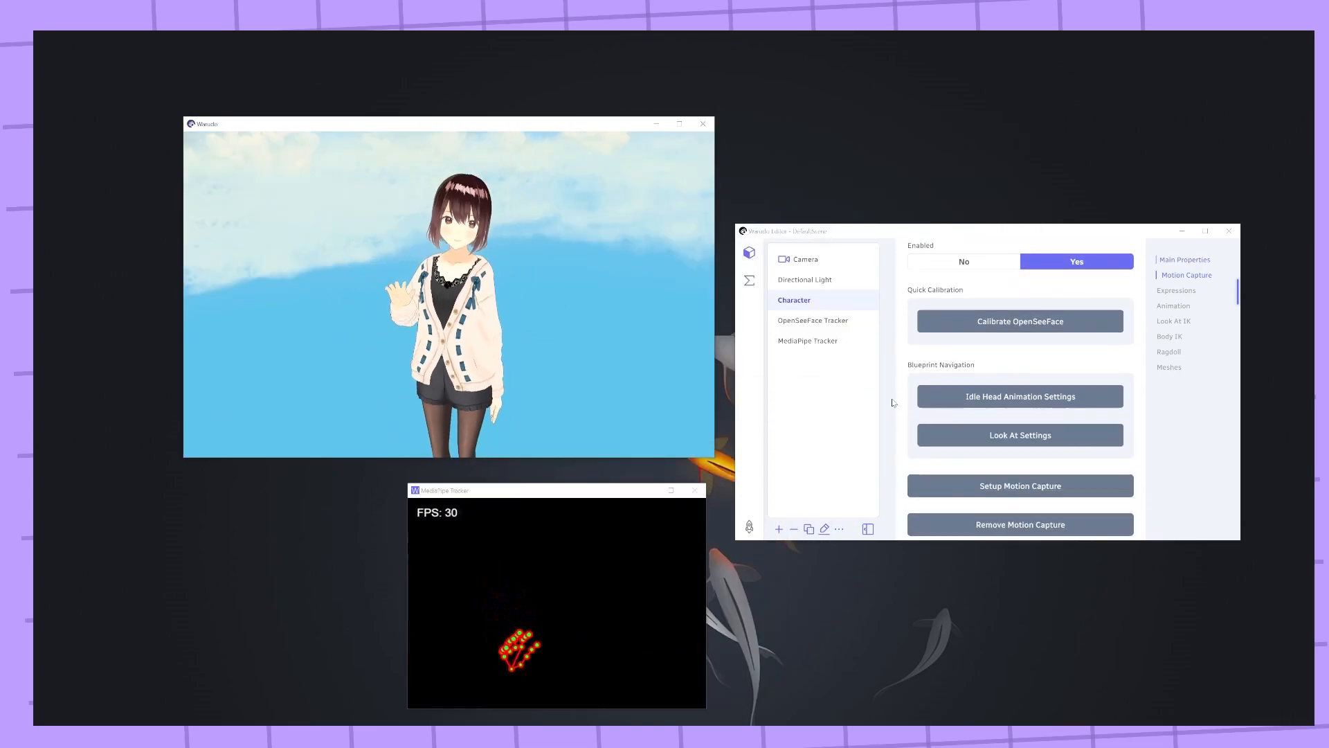
{"action": "scroll", "coordinate": [893, 403], "scroll_direction": "up", "scroll_amount": 2}
{"action": "scroll", "coordinate": [893, 403], "scroll_direction": "up", "scroll_amount": 2}
{"action": "scroll", "coordinate": [893, 403], "scroll_direction": "down", "scroll_amount": 3}
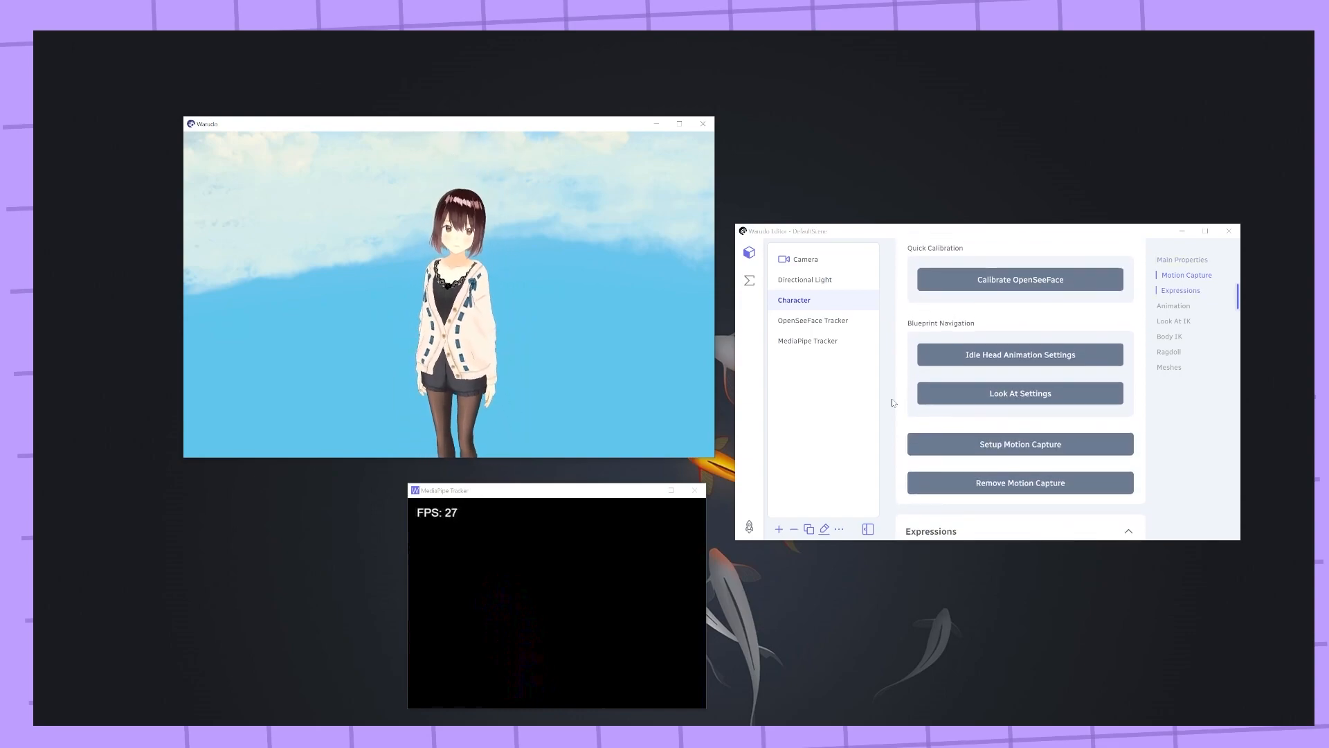
{"action": "scroll", "coordinate": [893, 403], "scroll_direction": "up", "scroll_amount": 4}
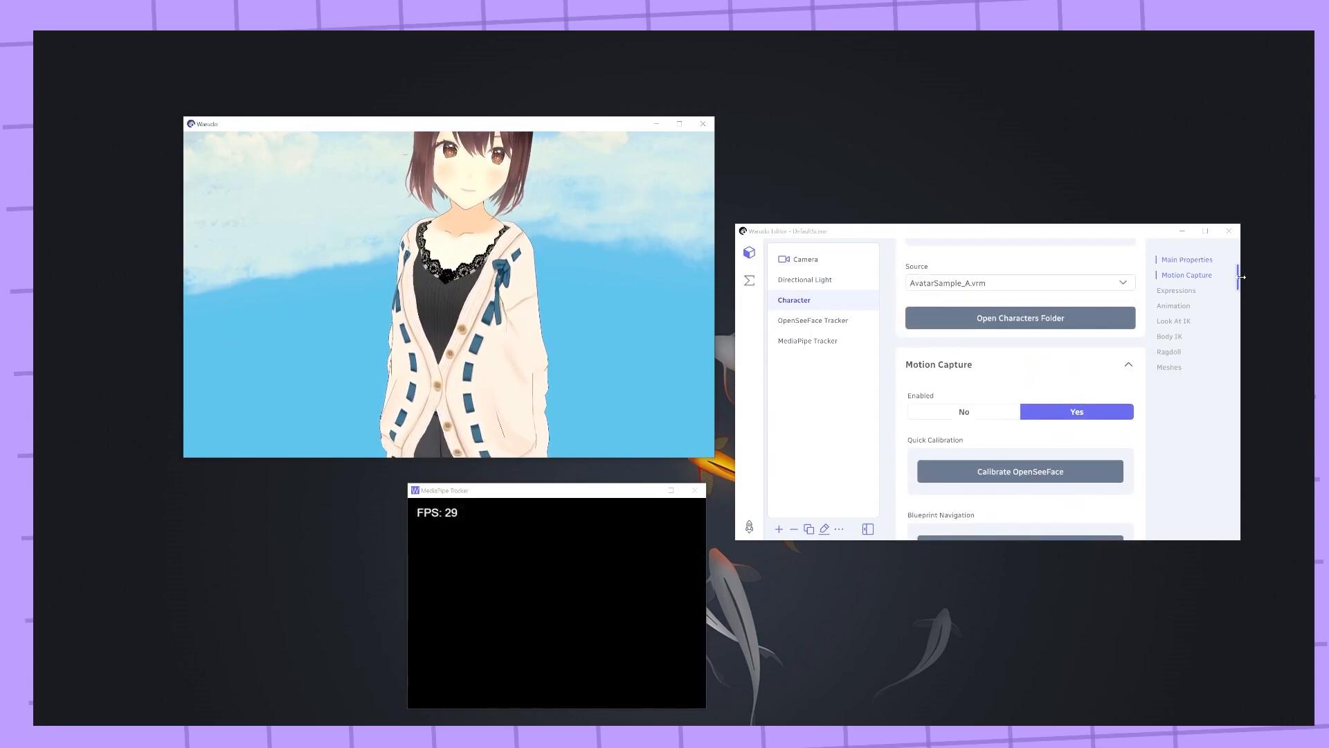
{"action": "scroll", "coordinate": [1239, 281], "scroll_direction": "down", "scroll_amount": 5}
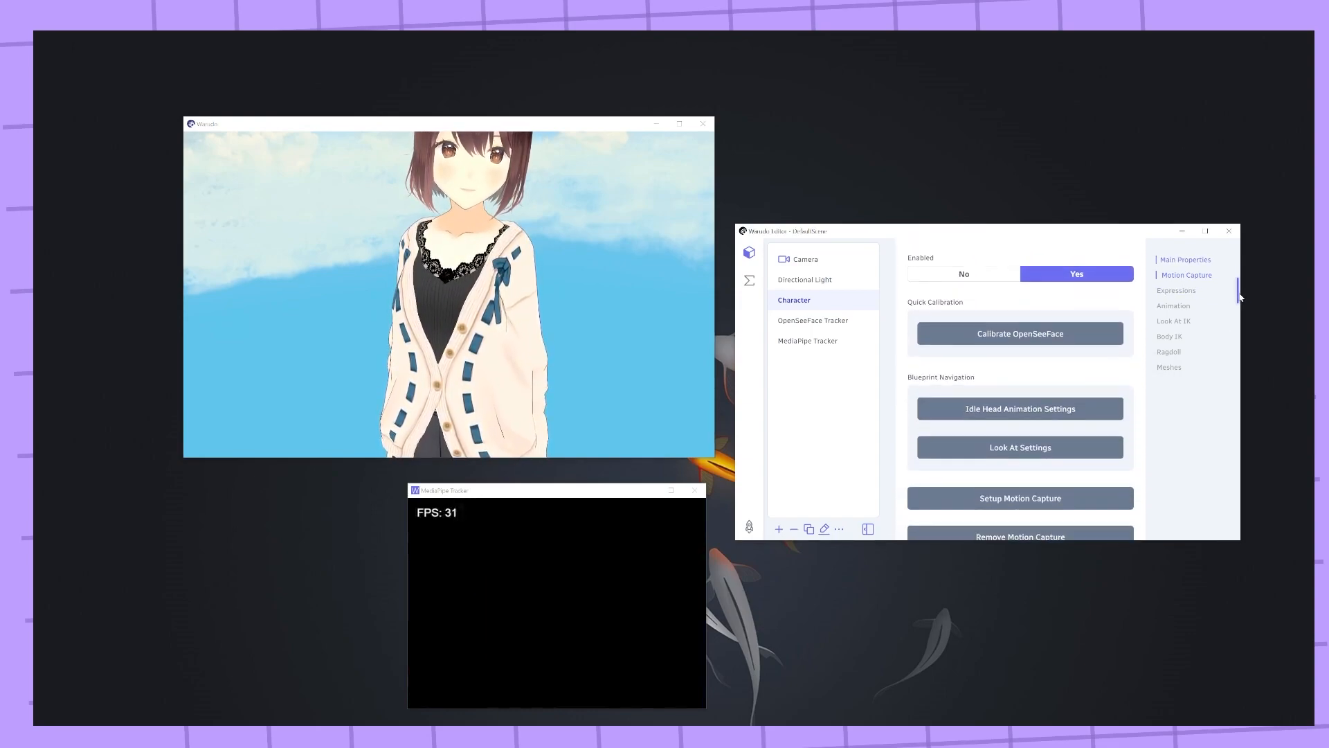
{"action": "left_click", "coordinate": [1001, 371]}
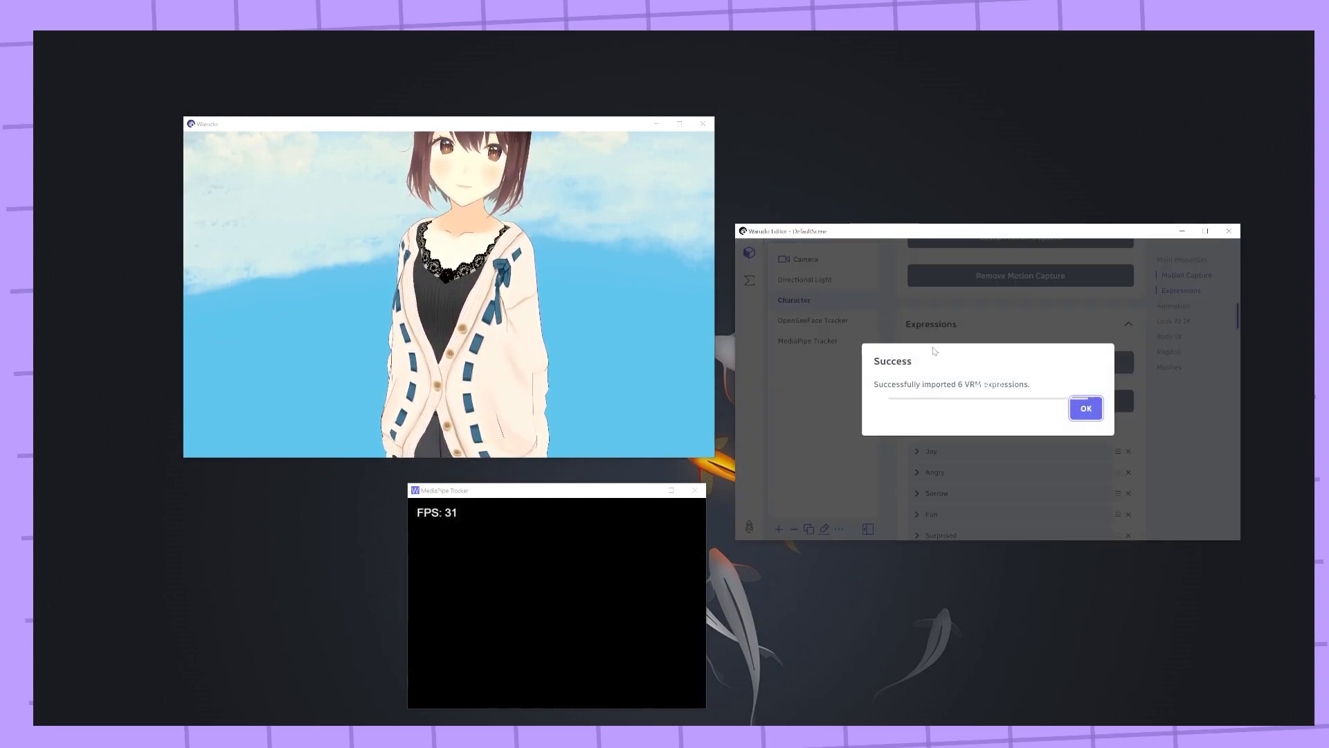
{"action": "left_click_drag", "start_coordinate": [874, 384], "coordinate": [936, 385]}
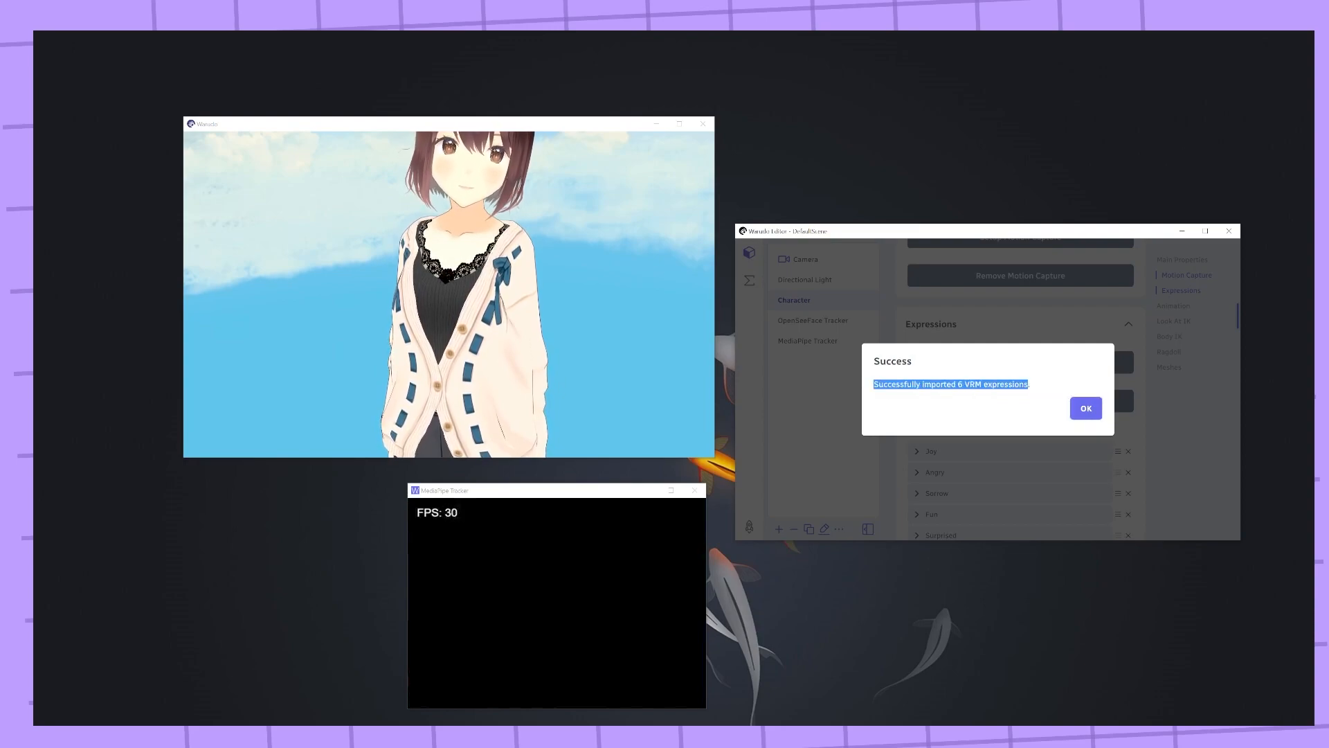
{"action": "left_click", "coordinate": [1086, 409]}
Generate a key binding blueprint for the character's expressions
{"action": "scroll", "coordinate": [1001, 321], "scroll_direction": "down", "scroll_amount": 2}
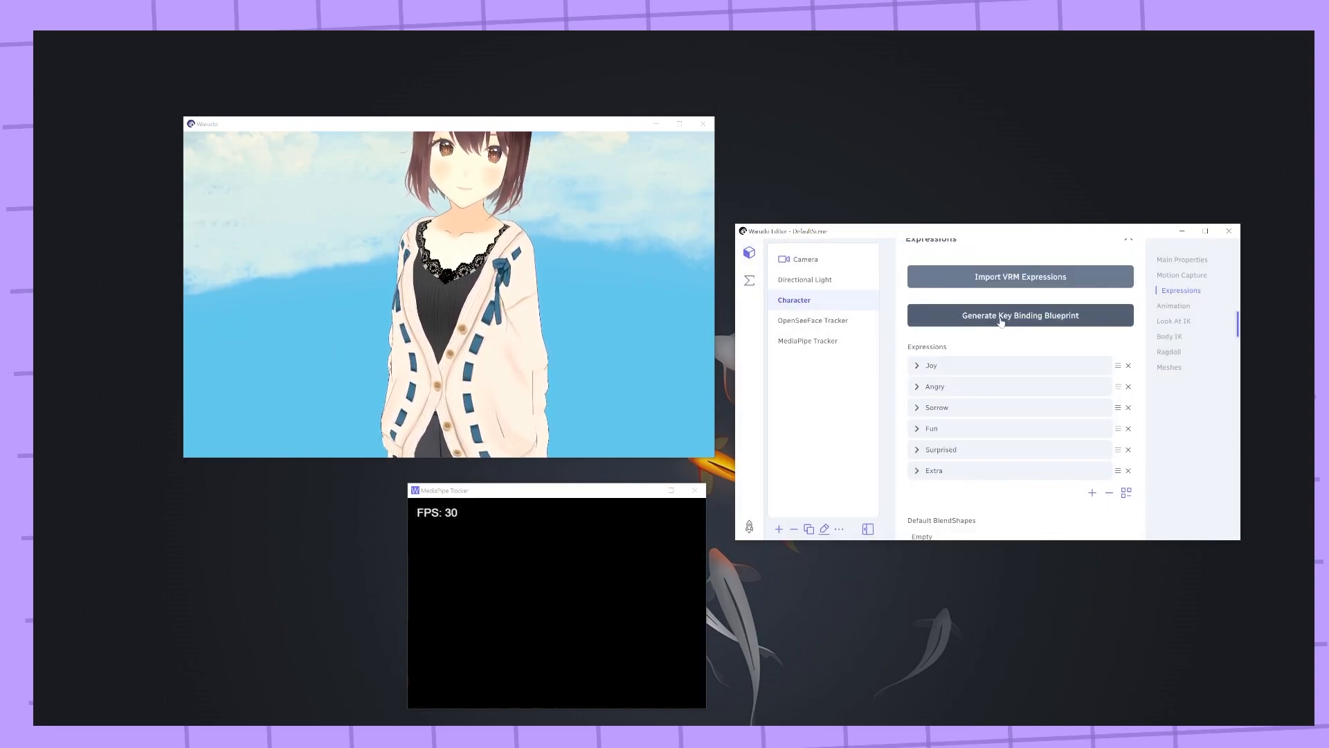
{"action": "left_click", "coordinate": [1001, 317]}
{"action": "left_click_drag", "start_coordinate": [897, 364], "coordinate": [915, 415]}
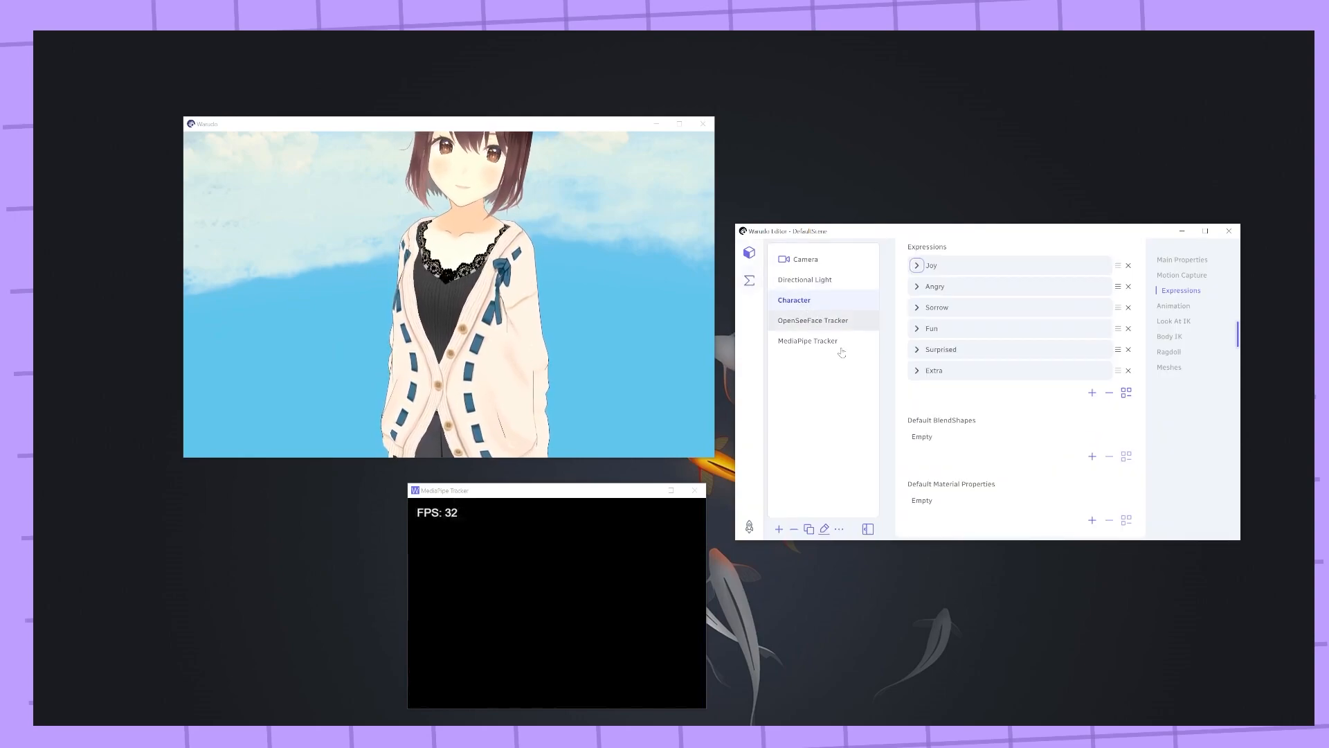
Zoom and orbit the main camera around the character's face in the viewer
{"action": "left_click", "coordinate": [640, 311]}
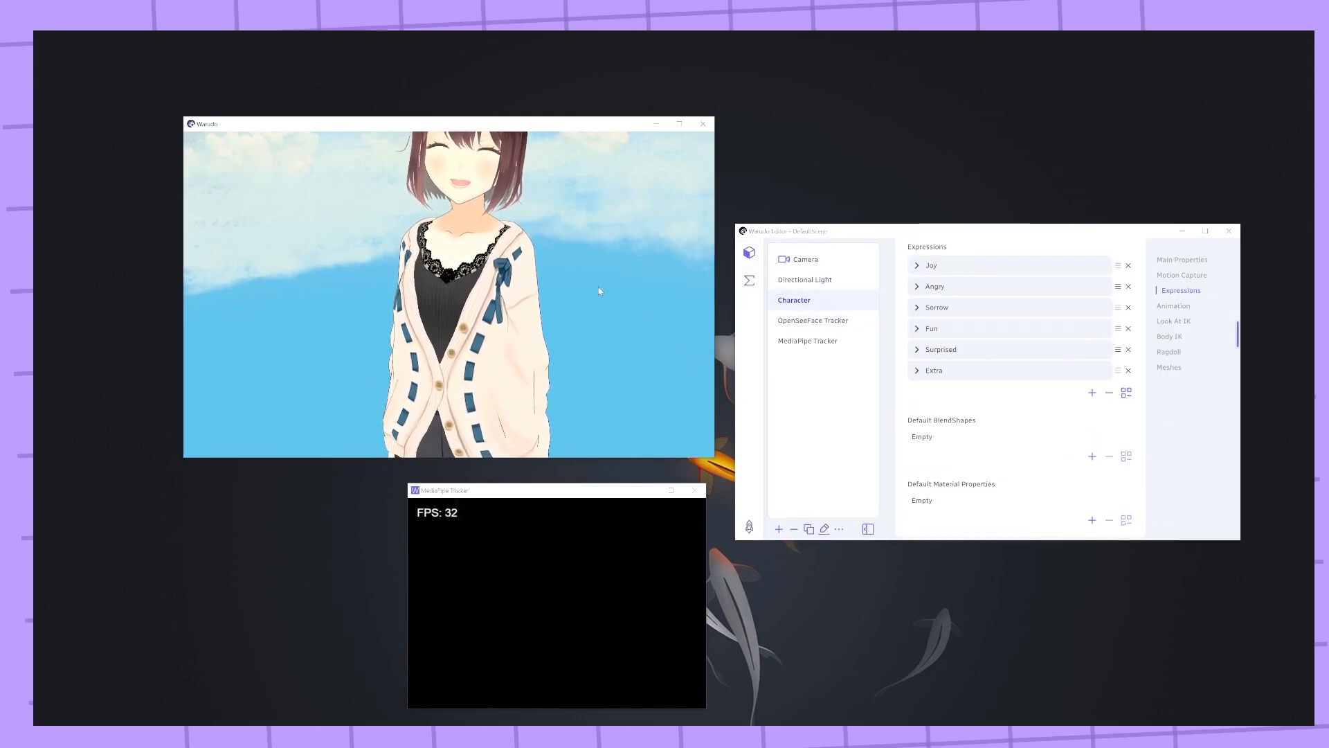
{"action": "middle_click_drag", "start_coordinate": [596, 284], "coordinate": [594, 313]}
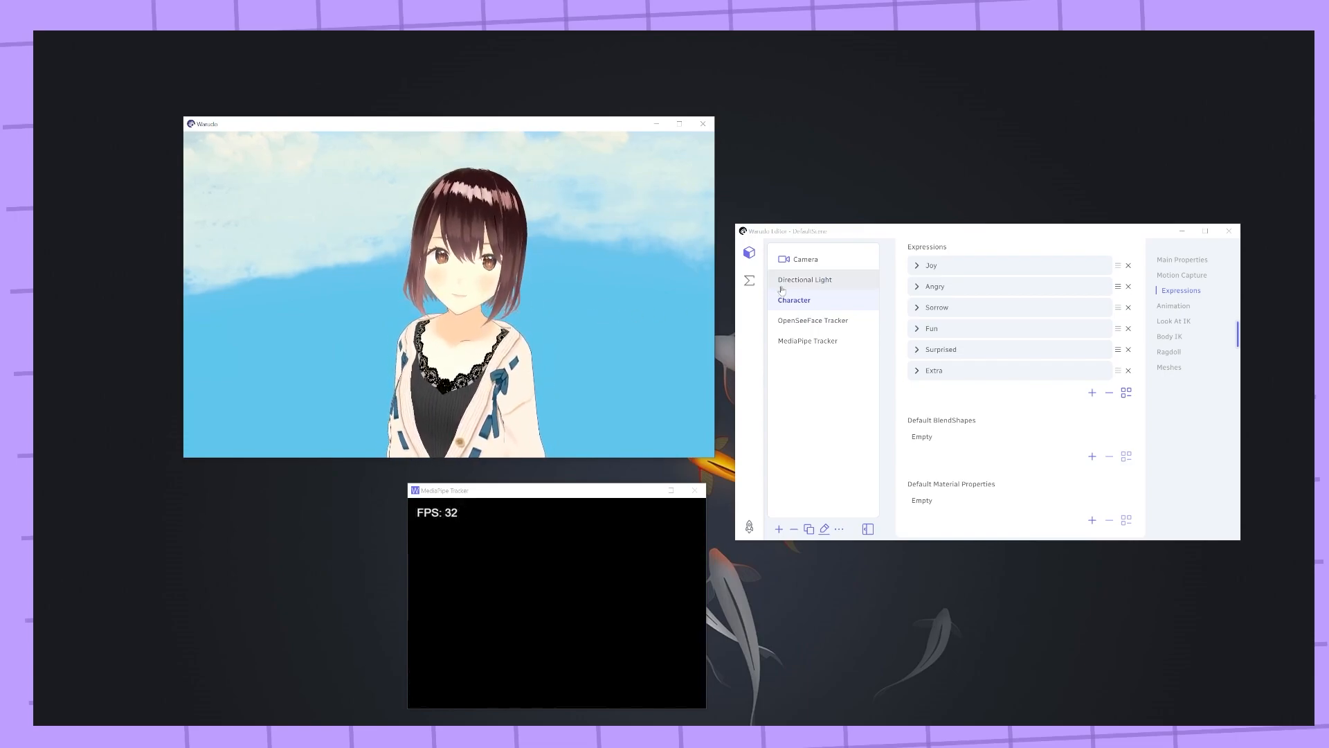
{"action": "left_click_drag", "start_coordinate": [614, 340], "coordinate": [496, 334]}
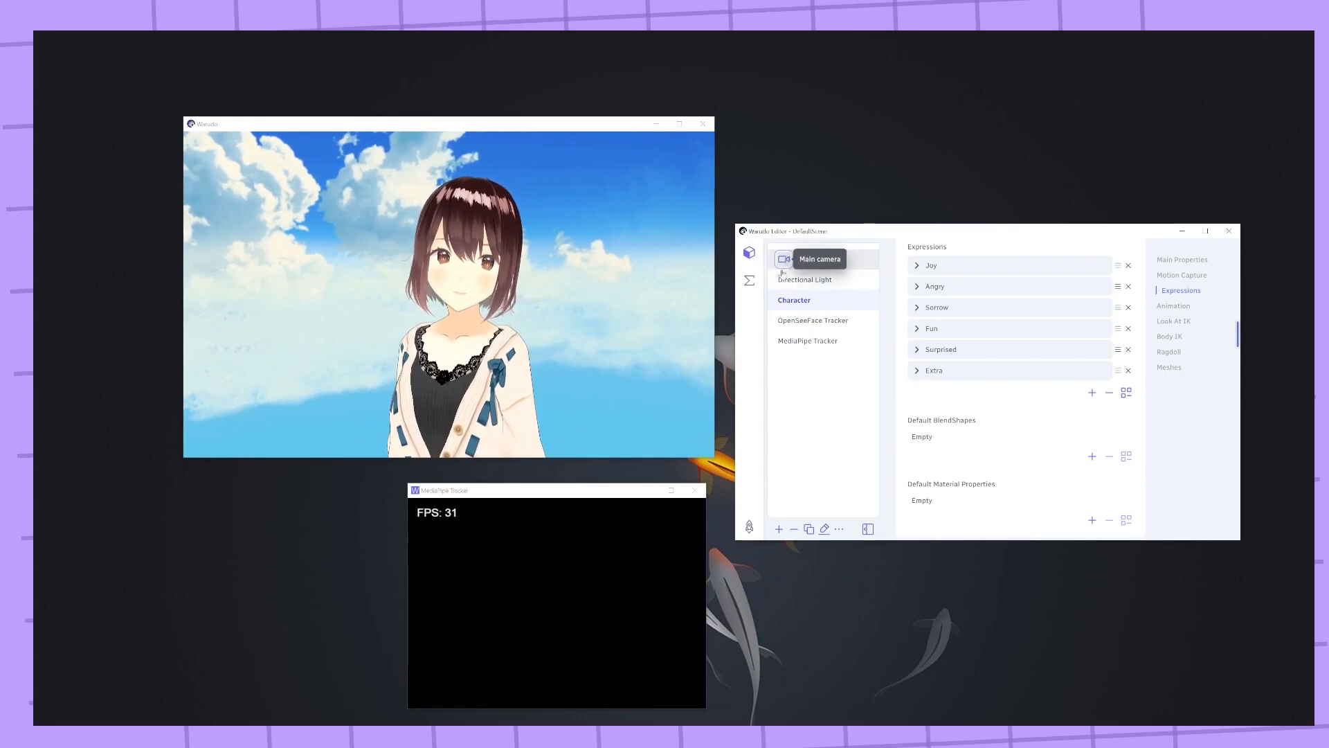
Add a new Camera asset to the scene
{"action": "left_click", "coordinate": [779, 529]}
{"action": "scroll", "coordinate": [815, 381], "scroll_direction": "down", "scroll_amount": 2}
{"action": "scroll", "coordinate": [815, 381], "scroll_direction": "down", "scroll_amount": 5}
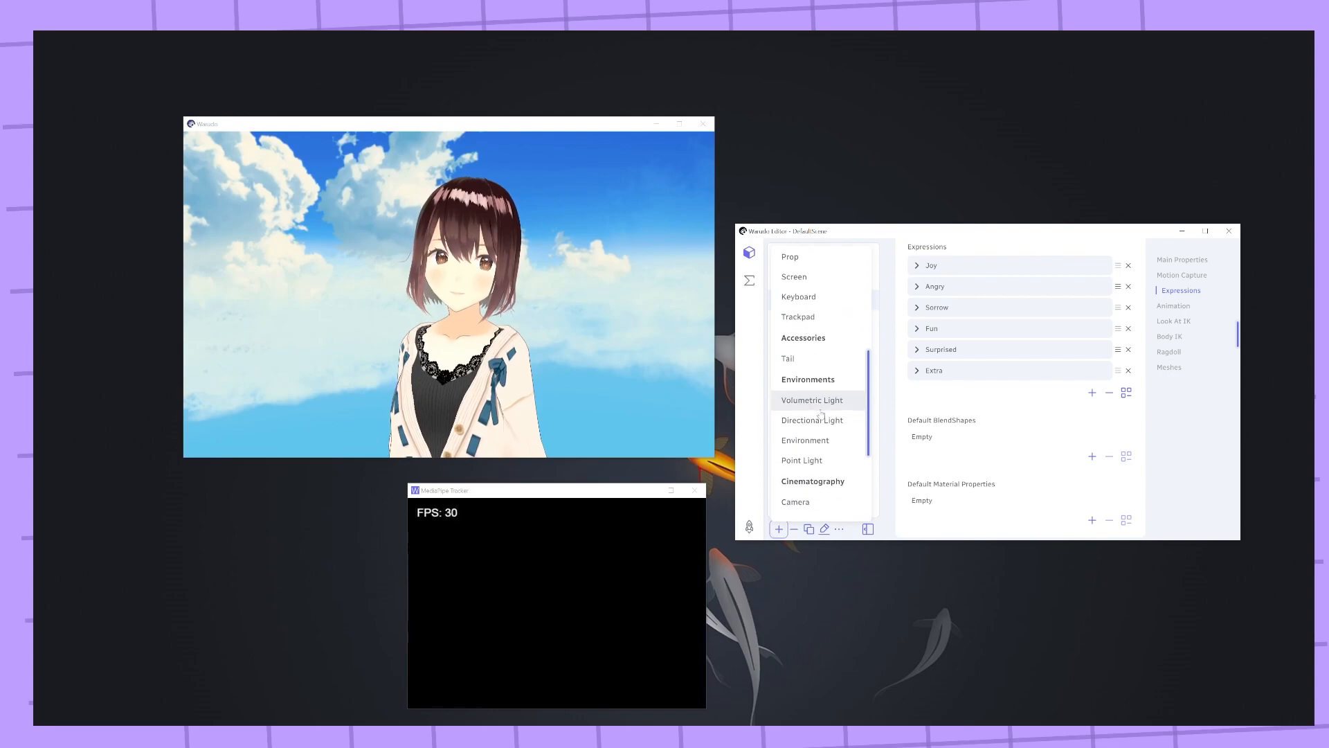
{"action": "left_click", "coordinate": [816, 449]}
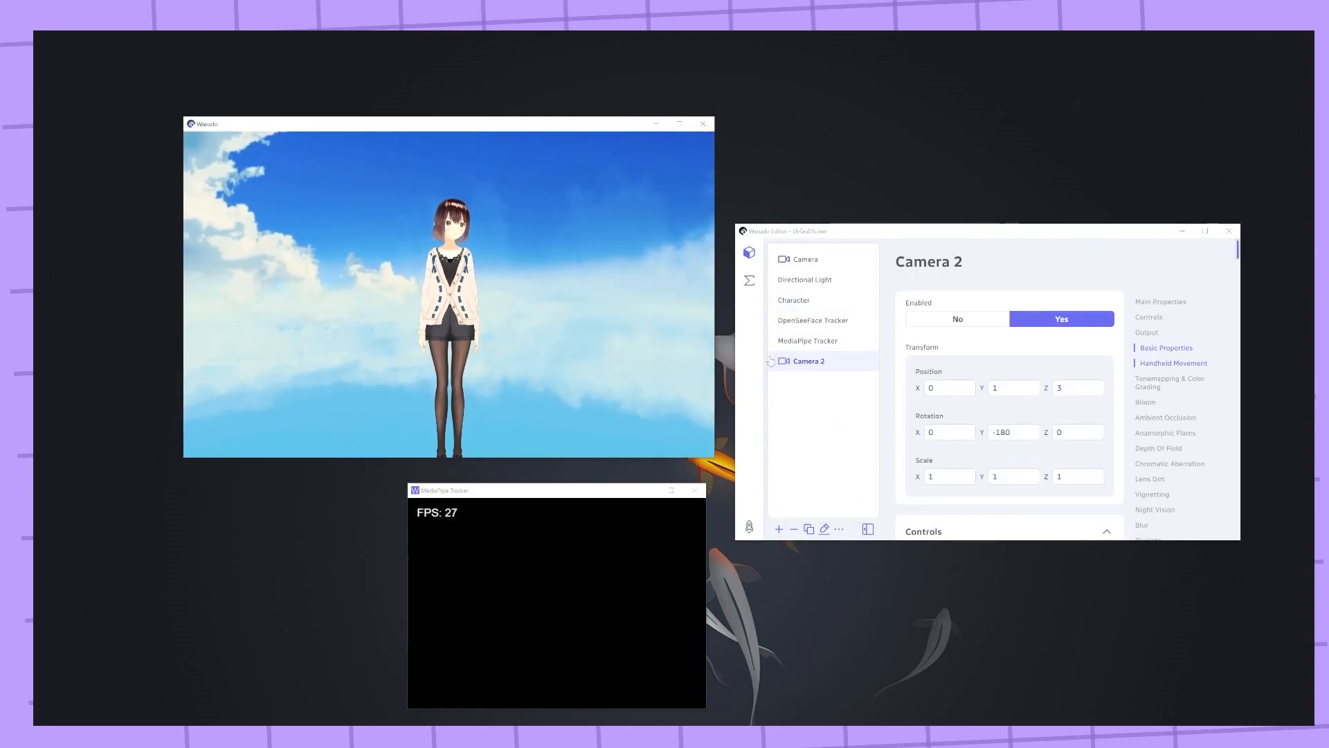
Orbit the new Camera 2 around the character in the viewer to a side angle
{"action": "left_click_drag", "start_coordinate": [685, 347], "coordinate": [904, 382]}
{"action": "scroll", "coordinate": [904, 382], "scroll_direction": "down", "scroll_amount": 3}
{"action": "left_click", "coordinate": [954, 431]}
{"action": "left_click", "coordinate": [943, 474]}
{"action": "left_click_drag", "start_coordinate": [618, 366], "coordinate": [594, 382]}
{"action": "scroll", "coordinate": [595, 382], "scroll_direction": "down", "scroll_amount": 5}
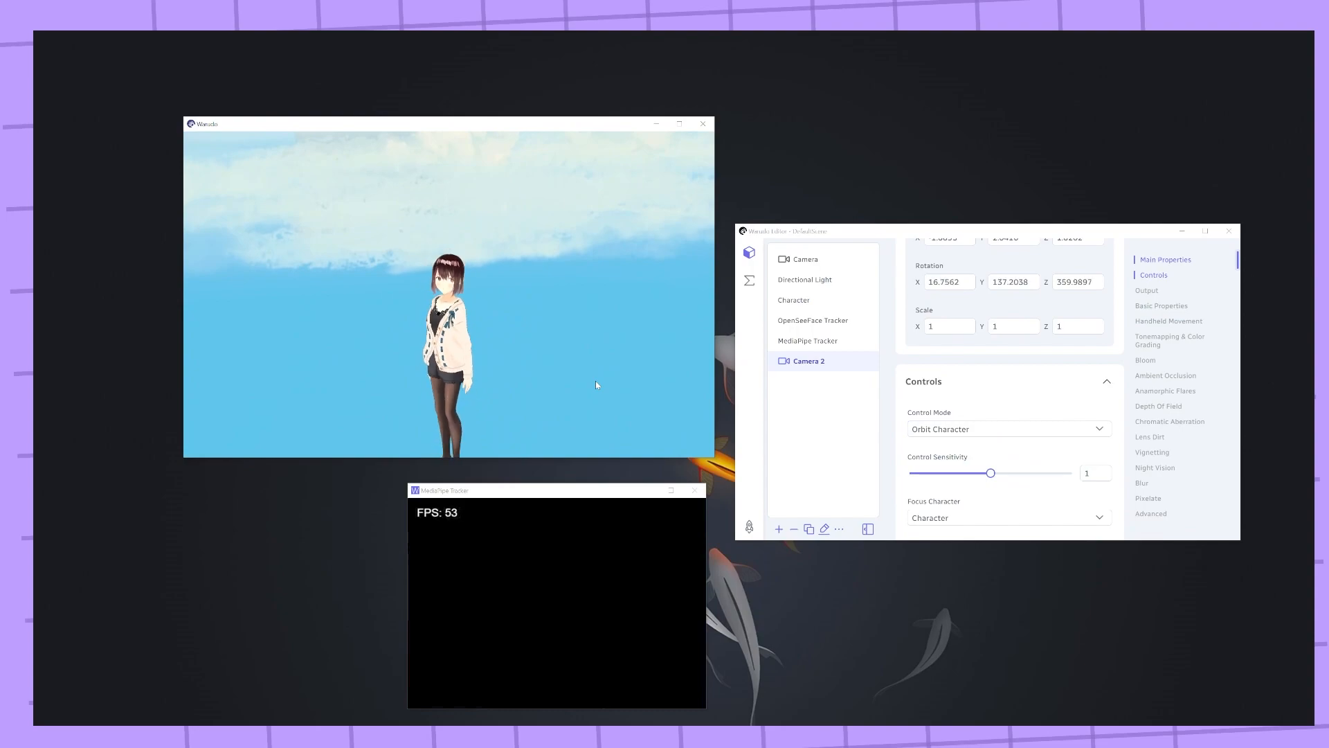
Switch the viewer back and forth between the main Camera and Camera 2 views
{"action": "left_click", "coordinate": [783, 260]}
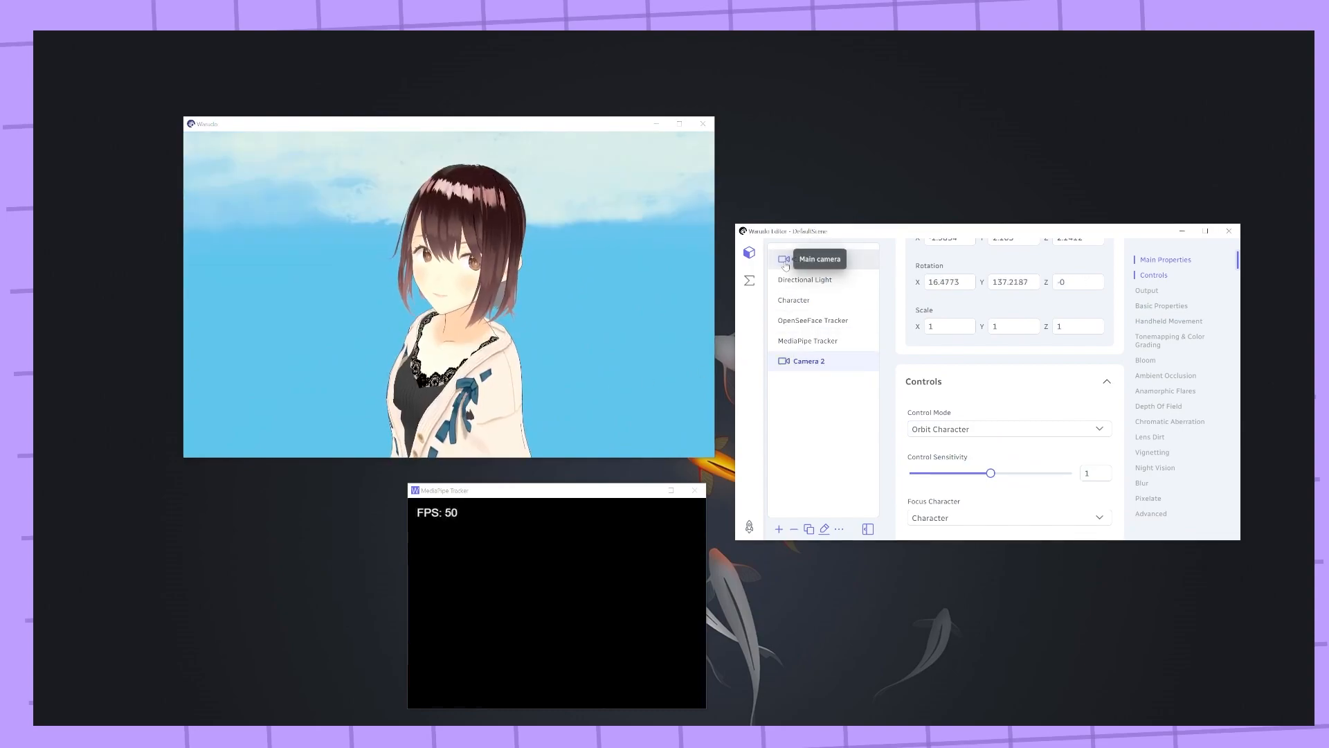
{"action": "left_click", "coordinate": [783, 362]}
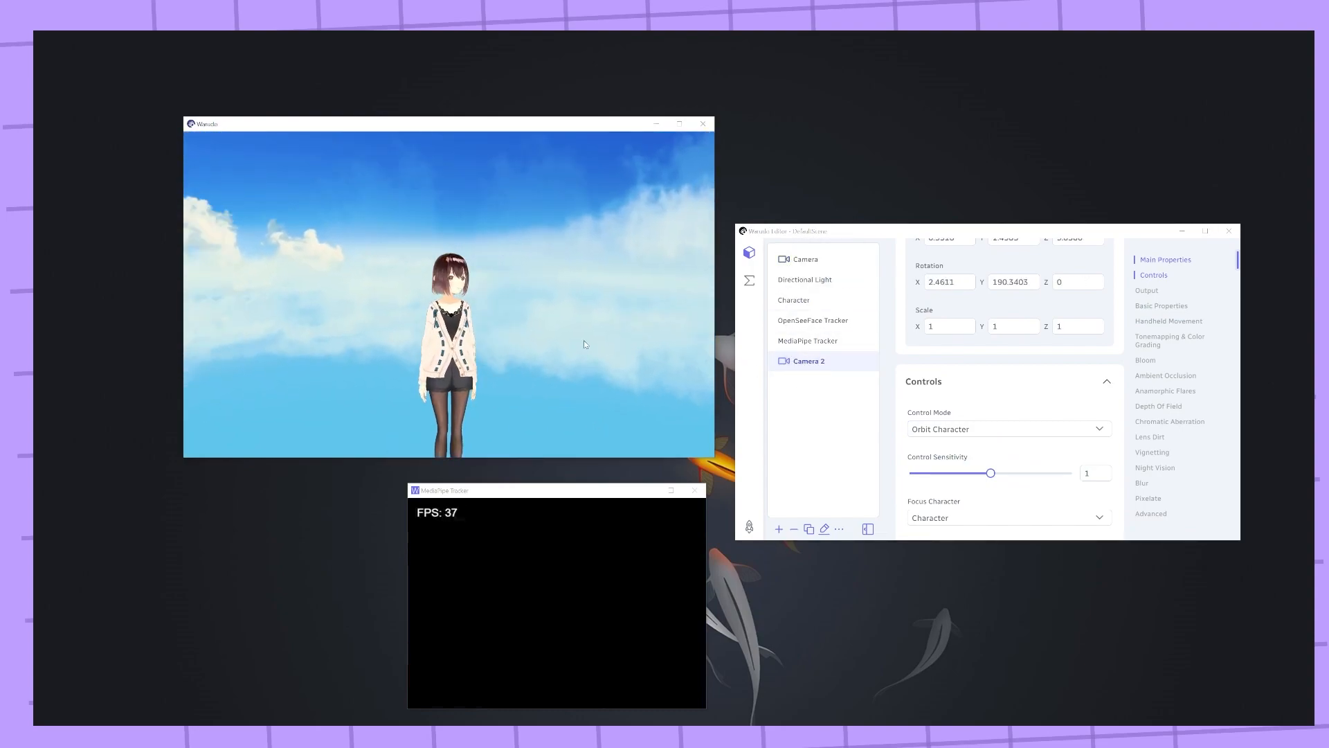
{"action": "left_click", "coordinate": [780, 261]}
{"action": "left_click", "coordinate": [784, 361]}
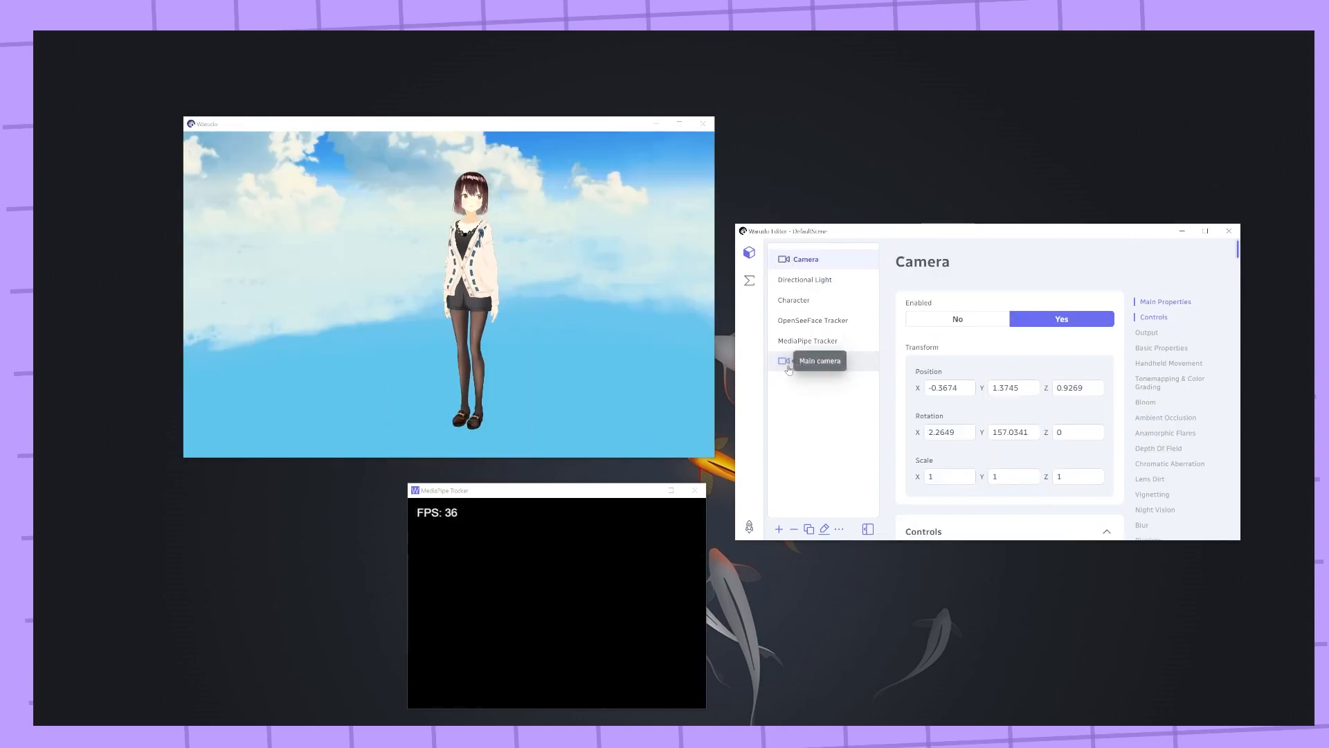
Select the main Camera asset and toggle its Spout Output off and back on
{"action": "left_click", "coordinate": [806, 263]}
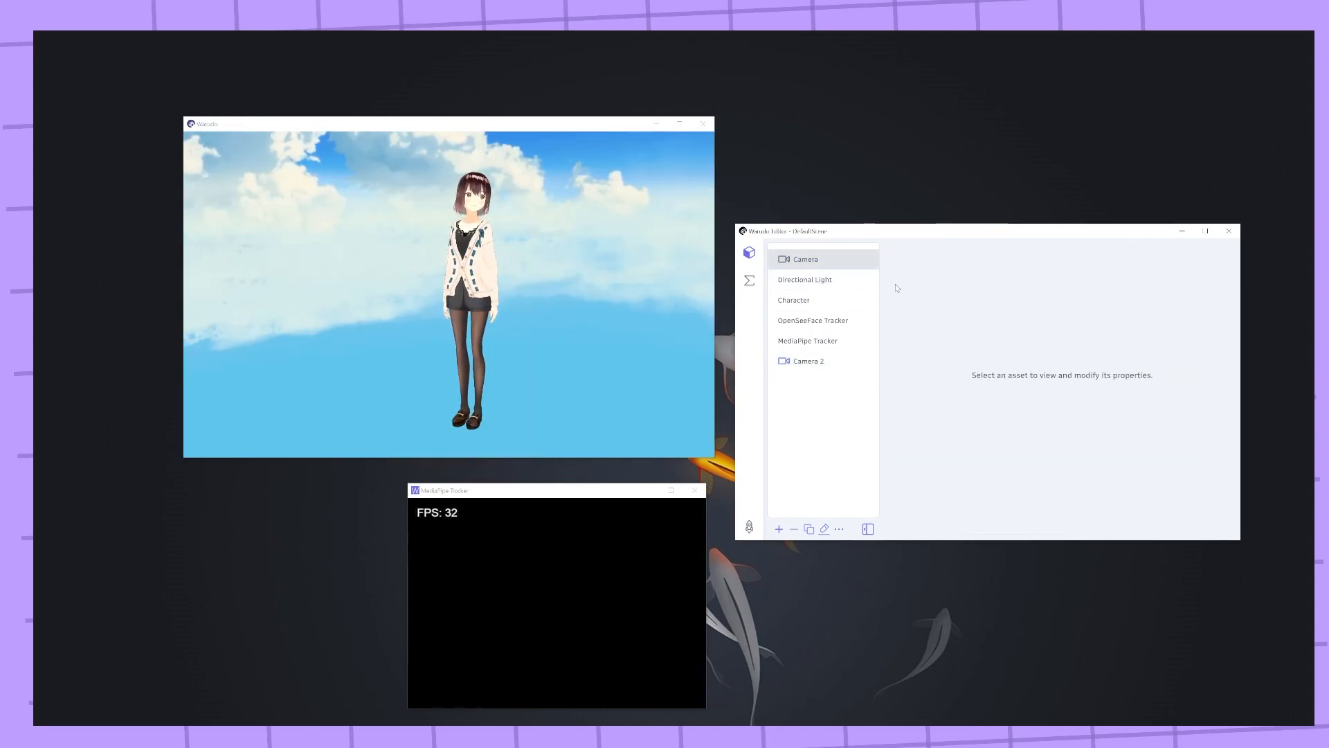
{"action": "left_click", "coordinate": [783, 260]}
{"action": "left_click", "coordinate": [807, 263]}
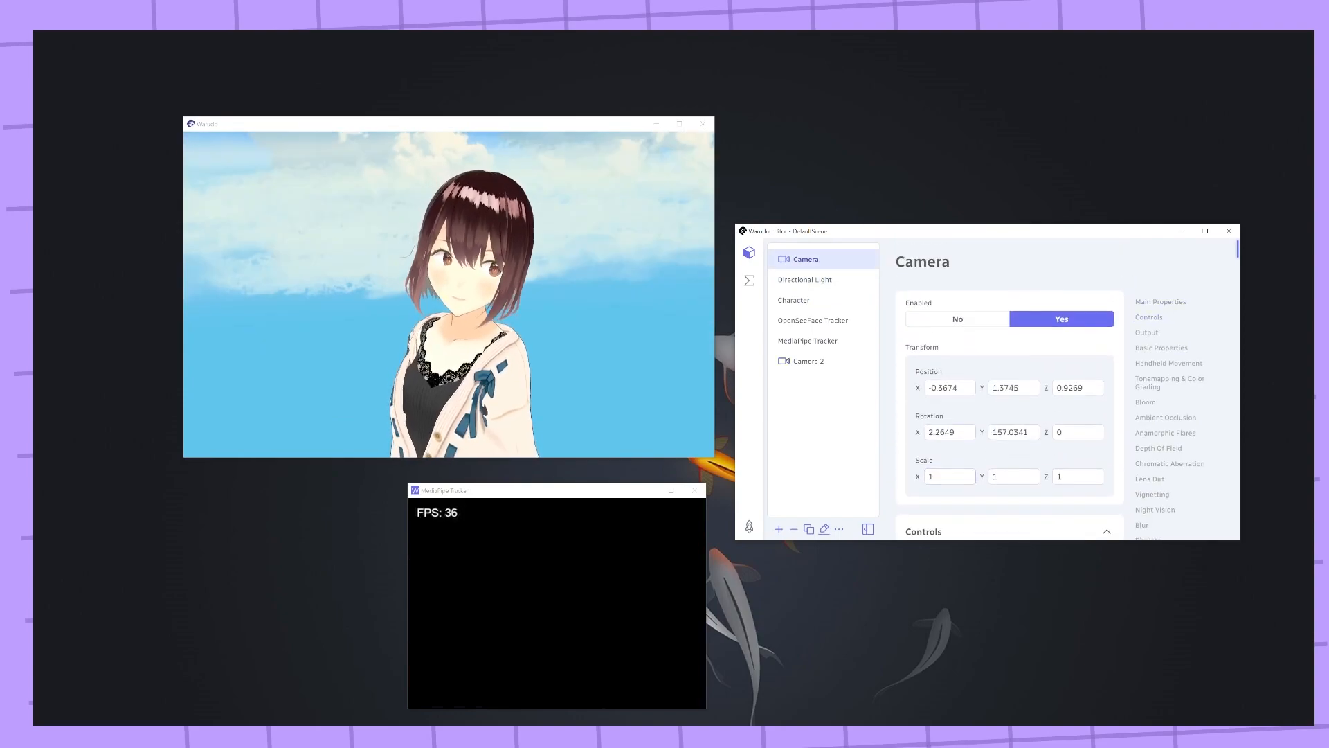
{"action": "scroll", "coordinate": [905, 346], "scroll_direction": "down", "scroll_amount": 5}
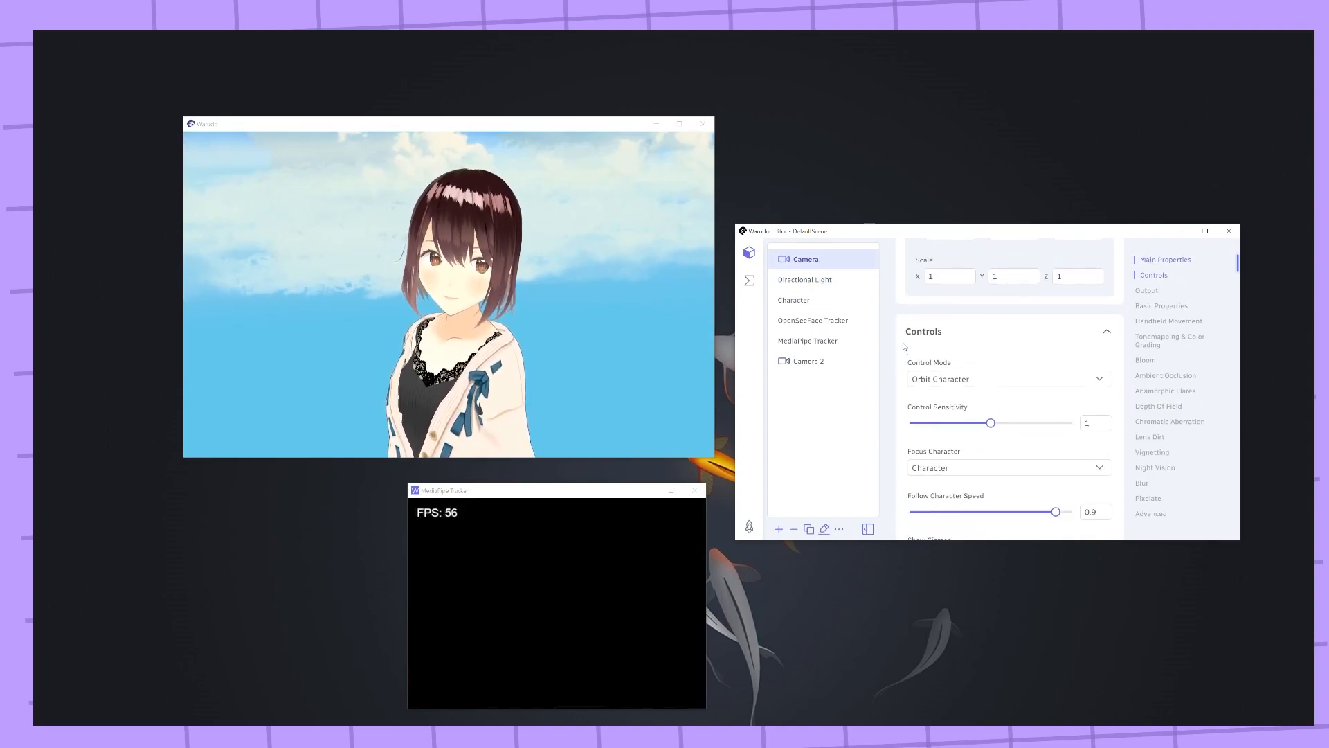
{"action": "scroll", "coordinate": [949, 340], "scroll_direction": "down", "scroll_amount": 3}
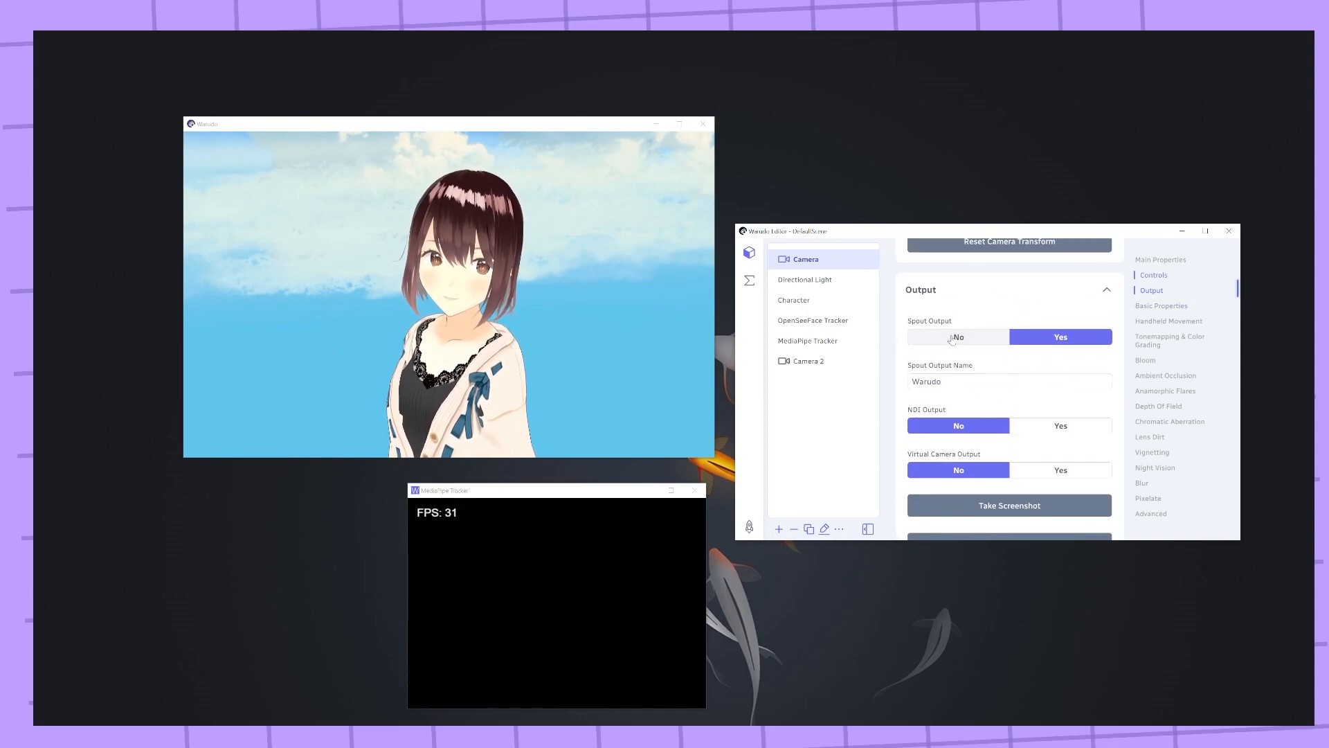
{"action": "left_click", "coordinate": [952, 339]}
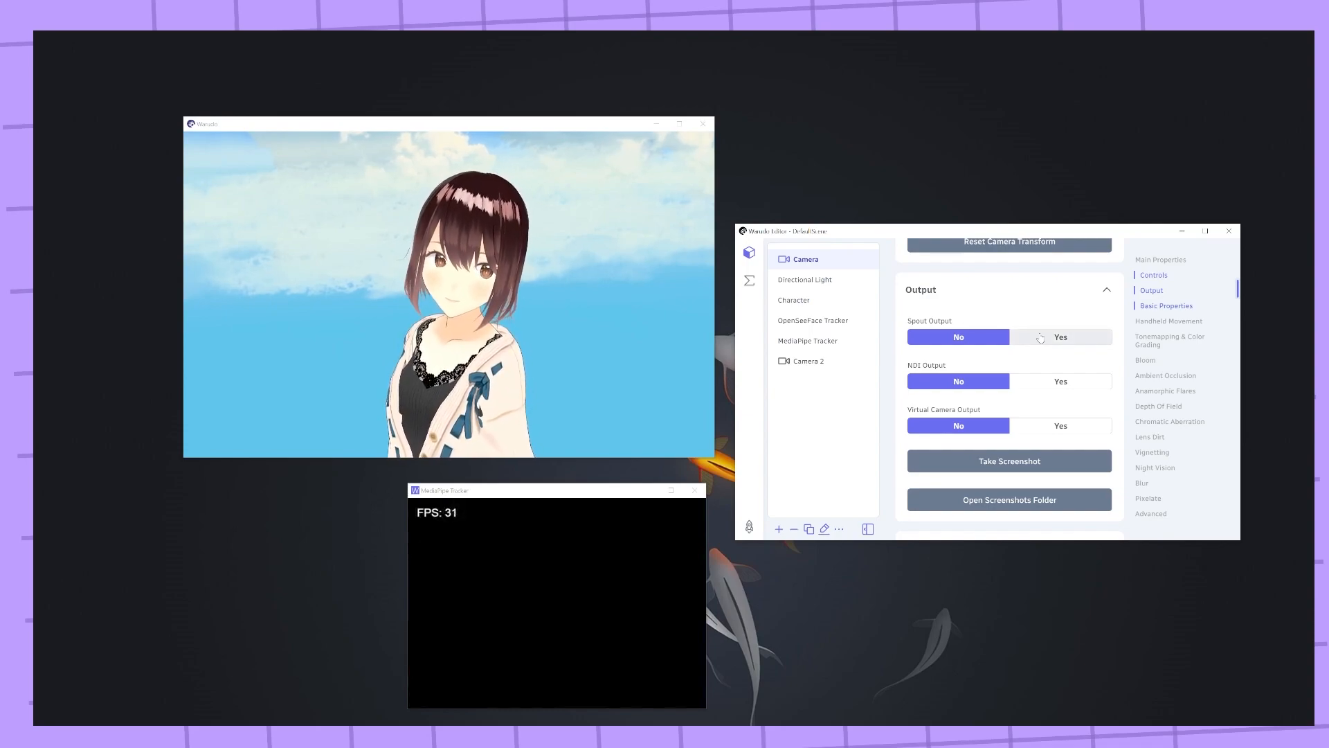
{"action": "left_click", "coordinate": [1040, 338]}
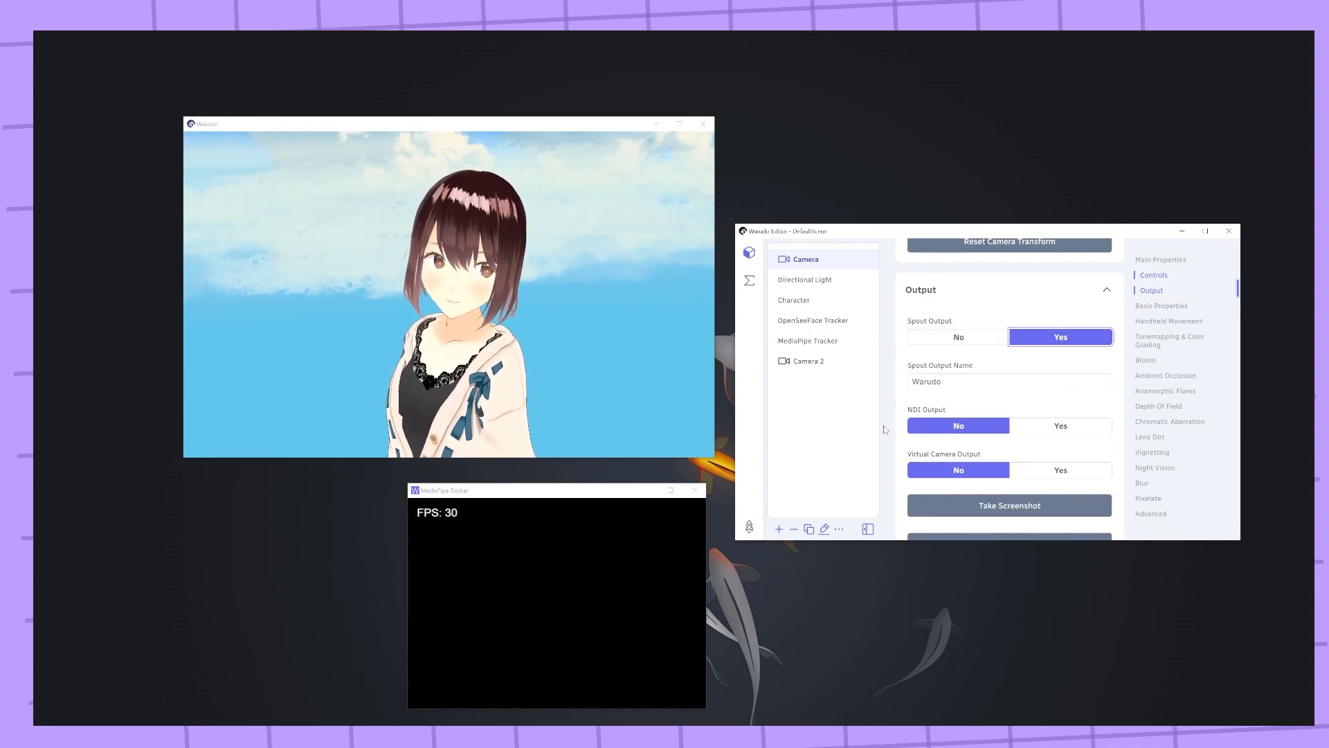
Review the main Camera's Output settings for Spout, NDI and Virtual Camera output
{"action": "left_click", "coordinate": [970, 413]}
{"action": "scroll", "coordinate": [942, 395], "scroll_direction": "down", "scroll_amount": 1}
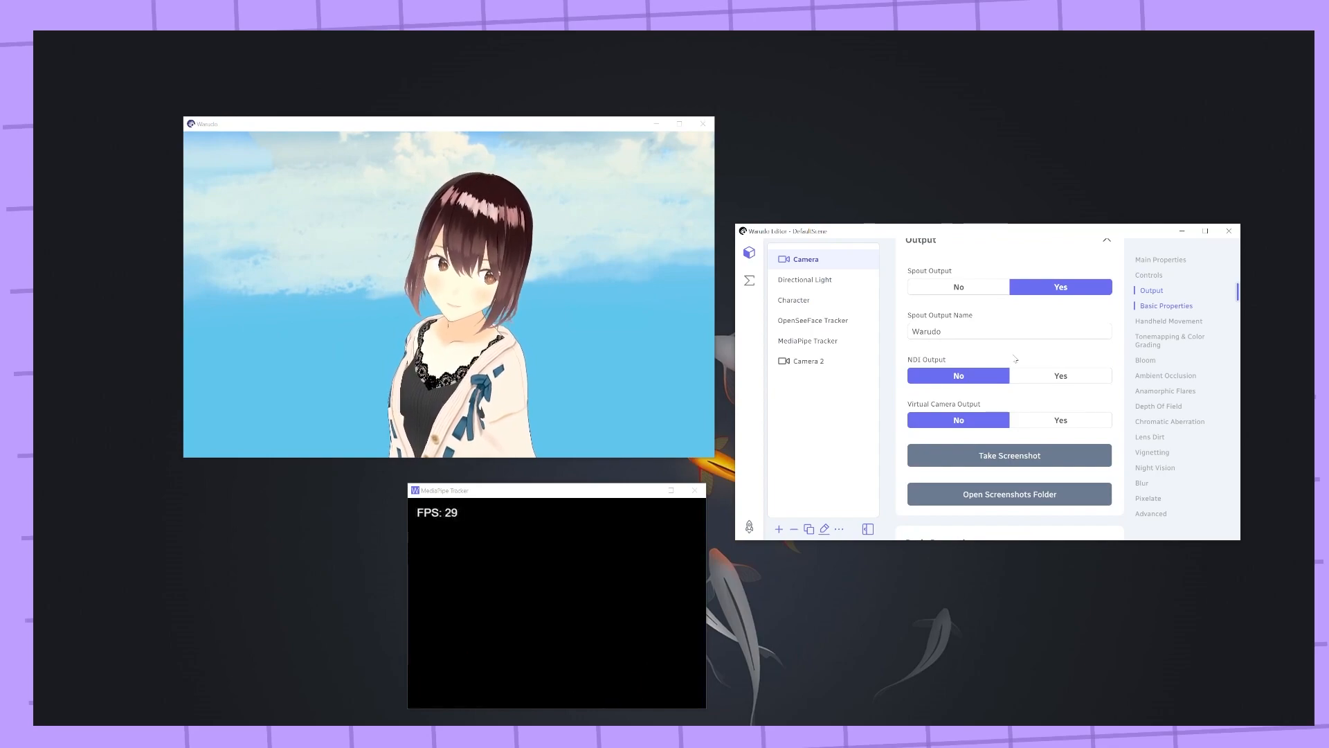
{"action": "scroll", "coordinate": [992, 296], "scroll_direction": "up", "scroll_amount": 1}
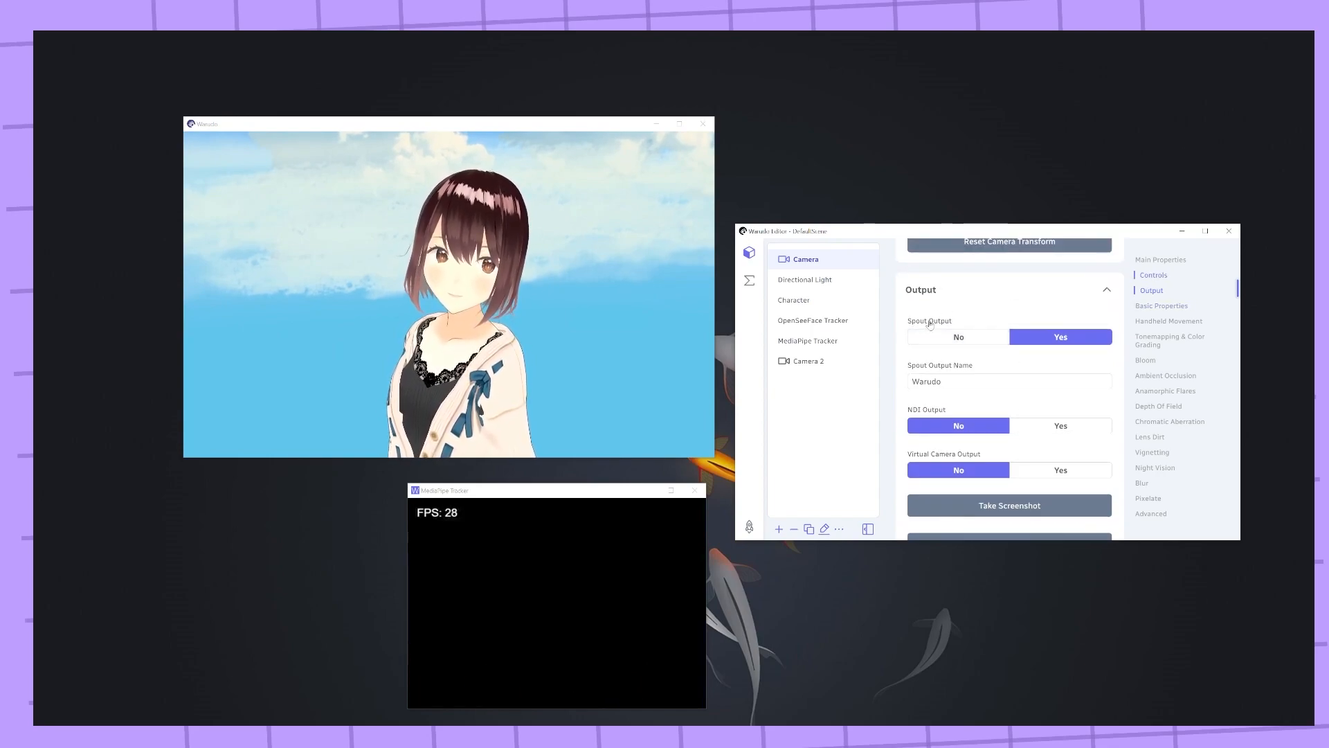
{"action": "scroll", "coordinate": [961, 326], "scroll_direction": "down", "scroll_amount": 1}
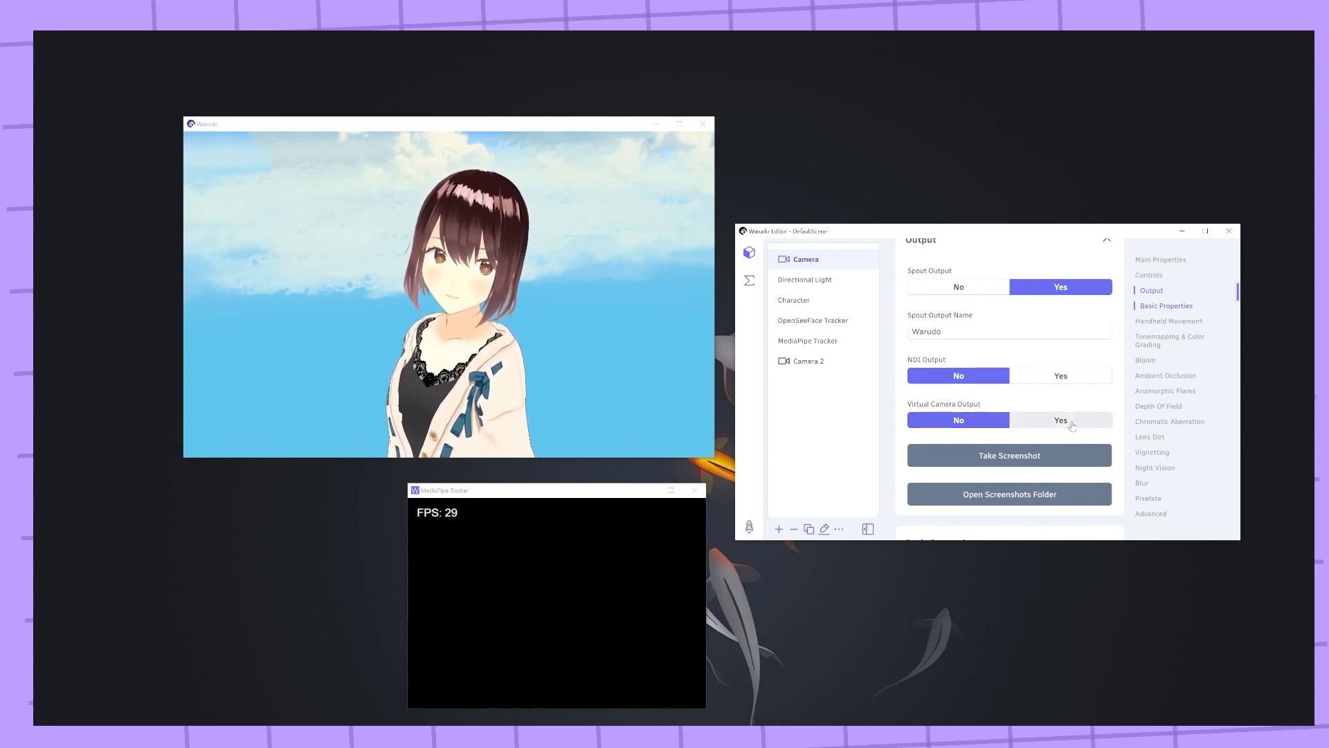
{"action": "scroll", "coordinate": [924, 414], "scroll_direction": "down", "scroll_amount": 1}
{"action": "scroll", "coordinate": [916, 396], "scroll_direction": "up", "scroll_amount": 2}
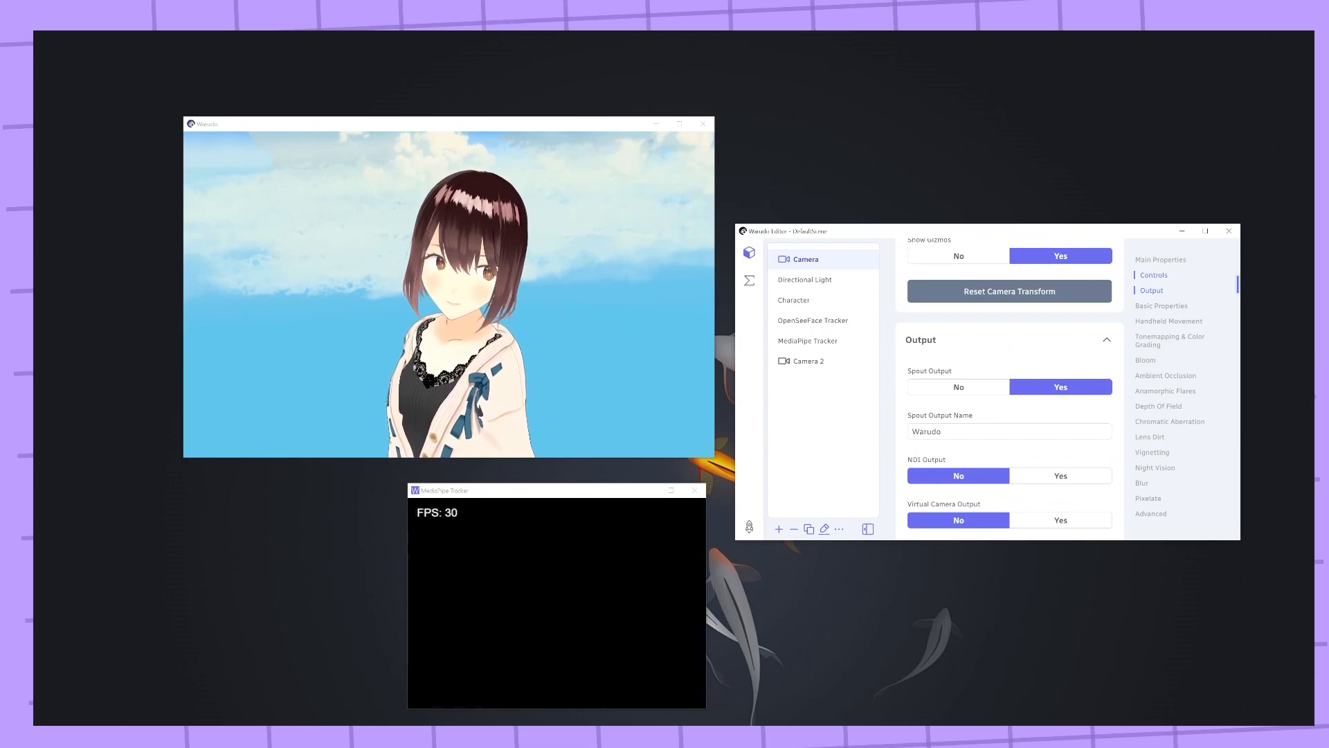